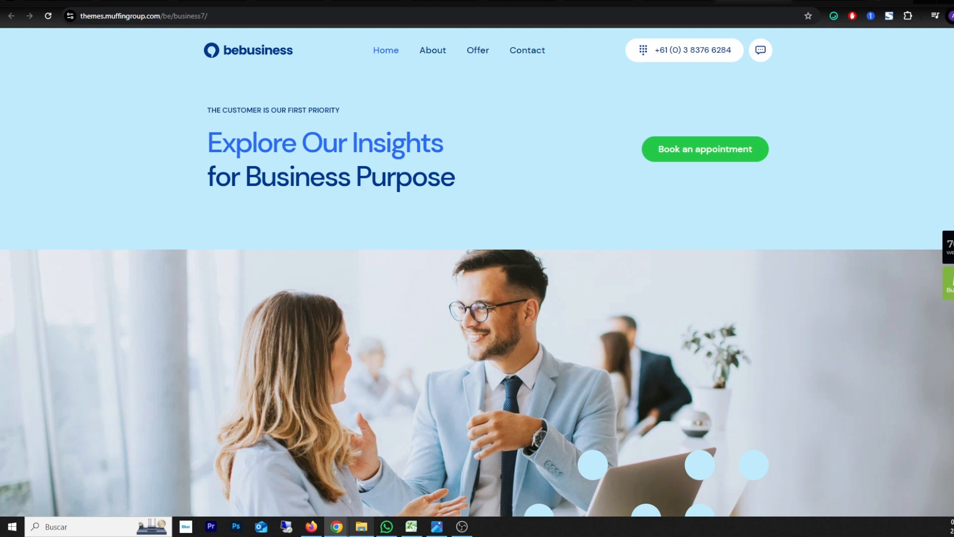
Look through the bebusiness demo site from its header and offer section down to the contact details
scroll(478, 273, down, 6)
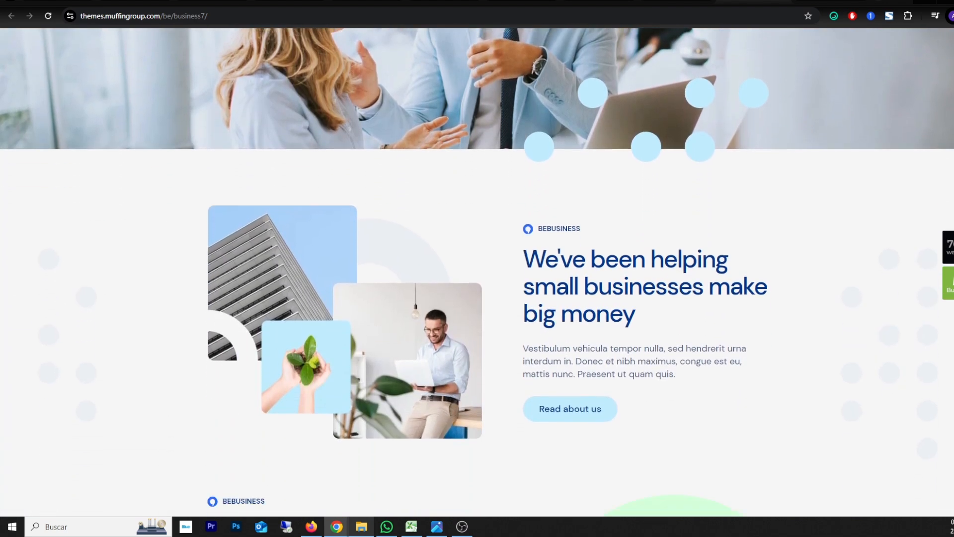
scroll(477, 272, down, 9)
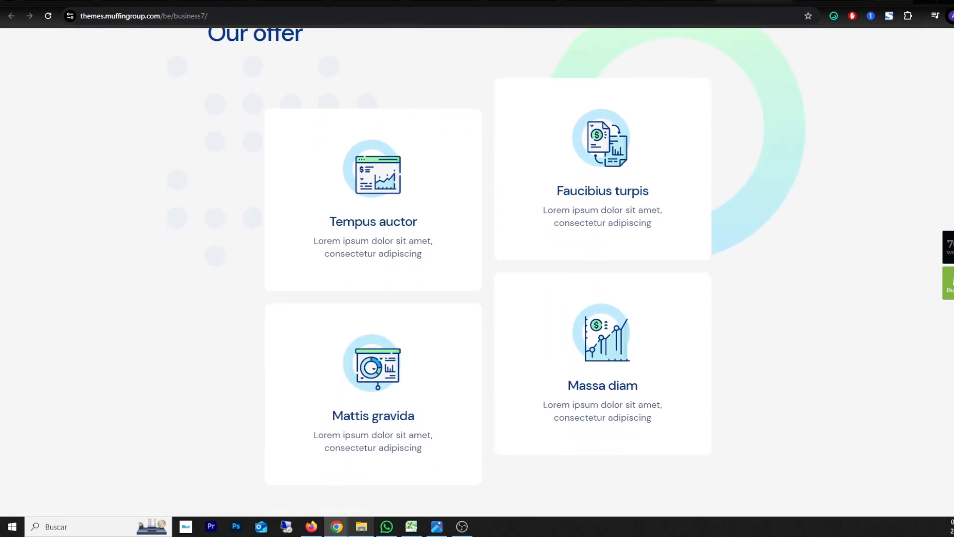
scroll(478, 272, down, 14)
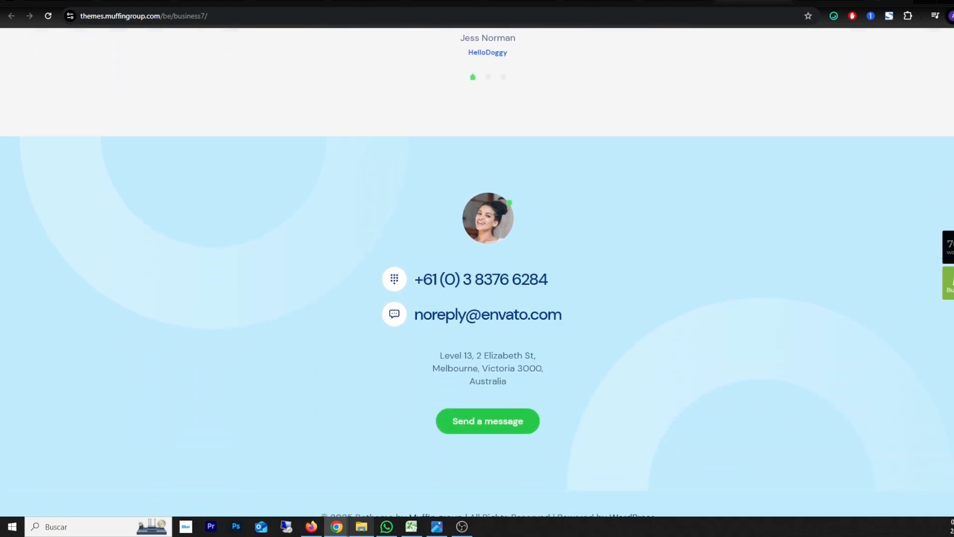
scroll(477, 273, down, 2)
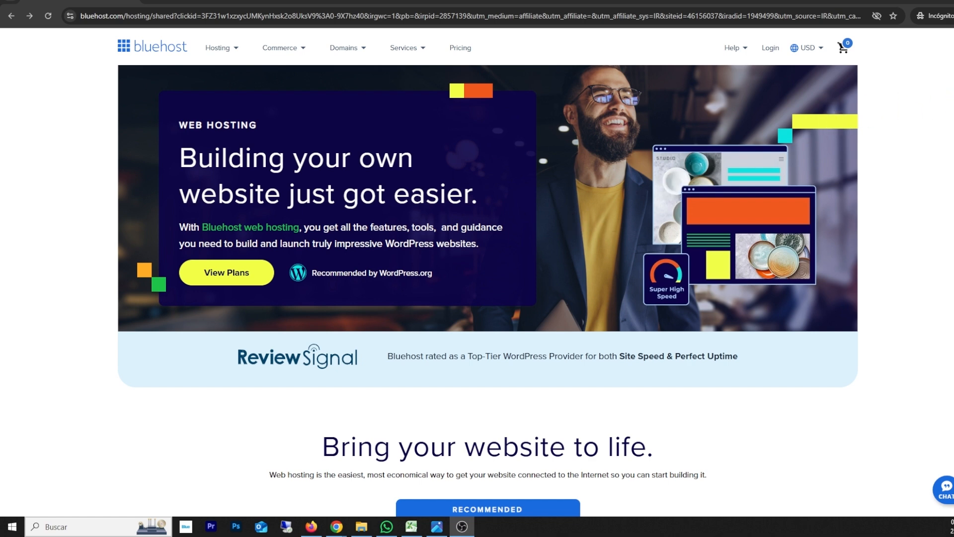
Choose the Choice Plus hosting plan and review the checkout form through the account and billing information
scroll(487, 278, down, 8)
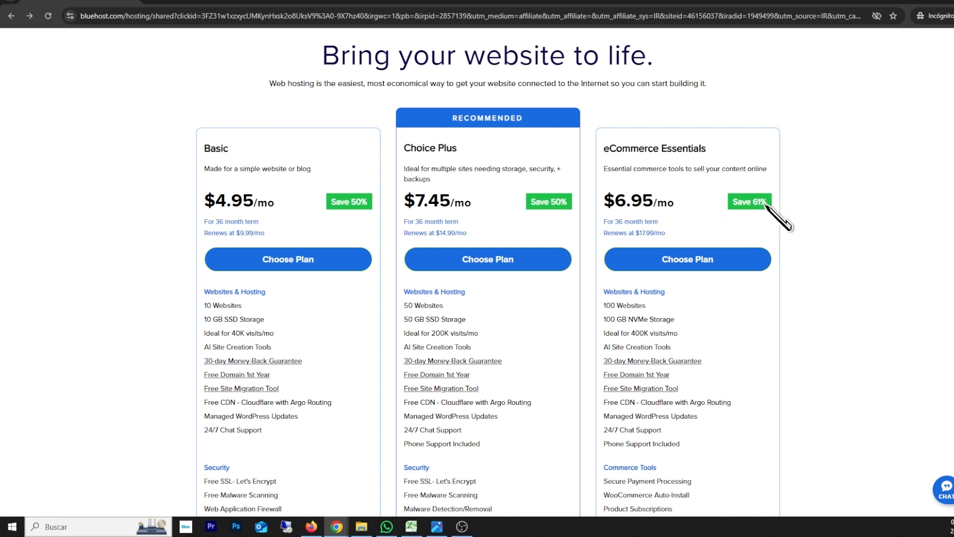
drag(611, 151, 691, 154)
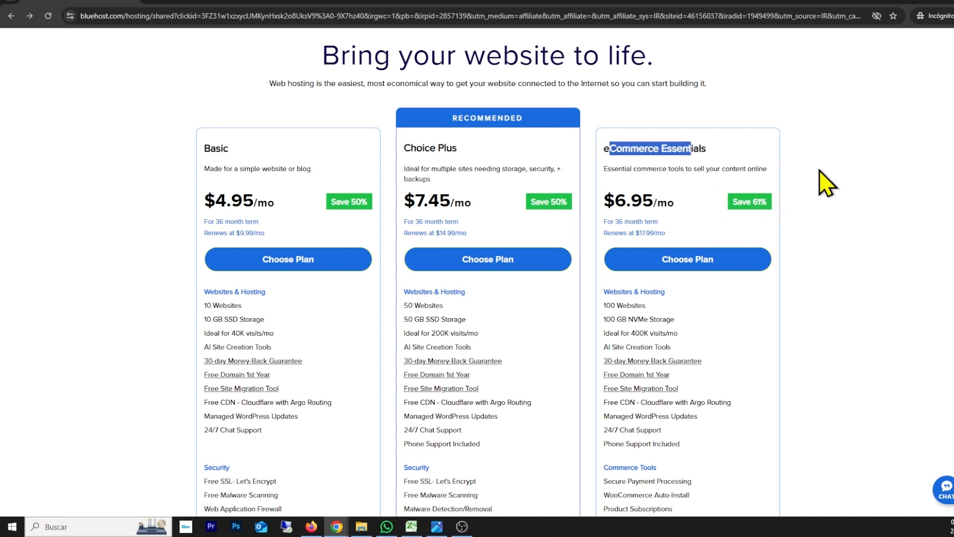
click(825, 193)
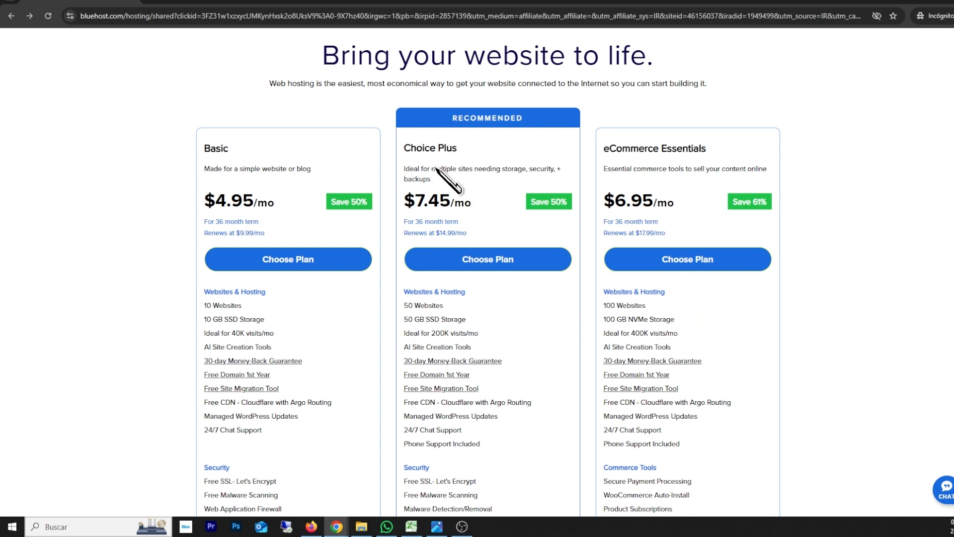
drag(403, 148, 452, 149)
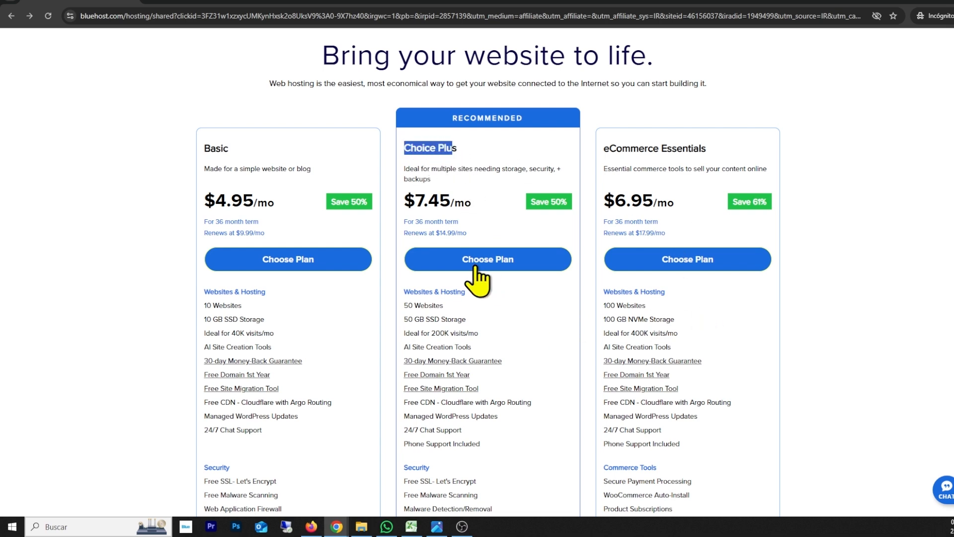
click(500, 262)
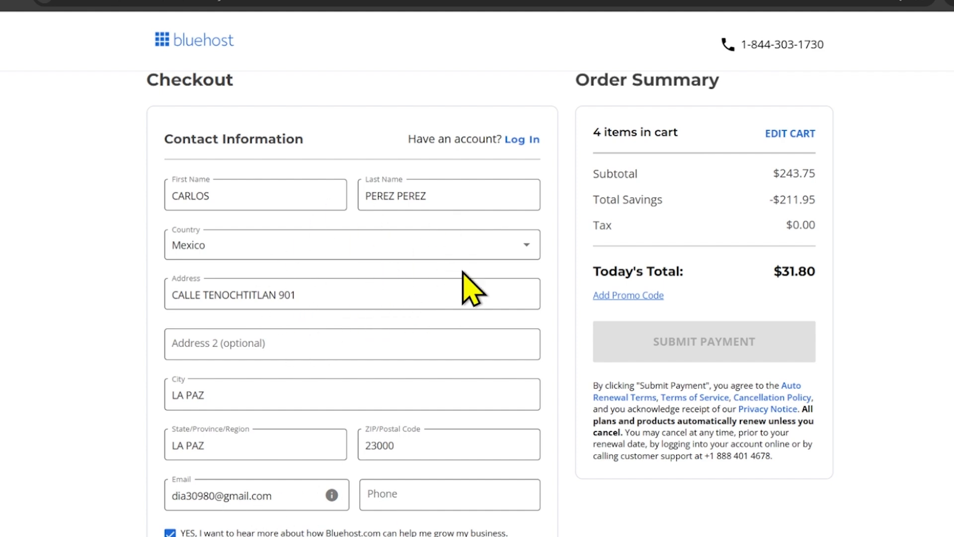
scroll(226, 209, down, 8)
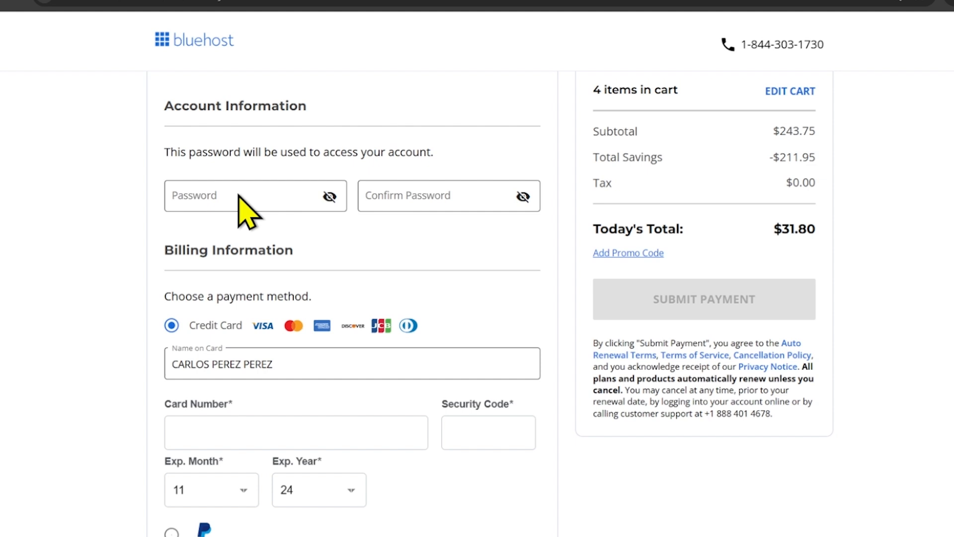
scroll(368, 196, down, 3)
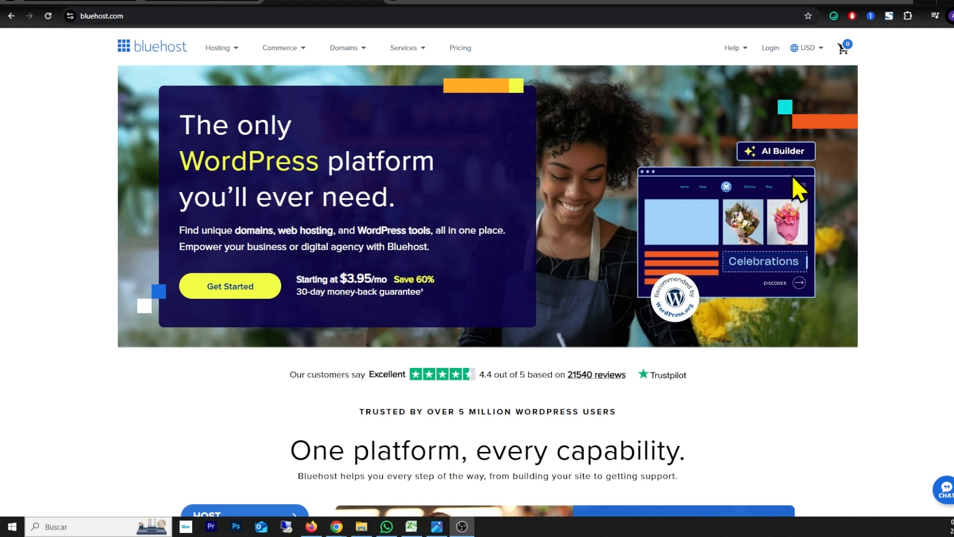
Log into the Bluehost hosting account with the filled-in user ID and account password
click(770, 50)
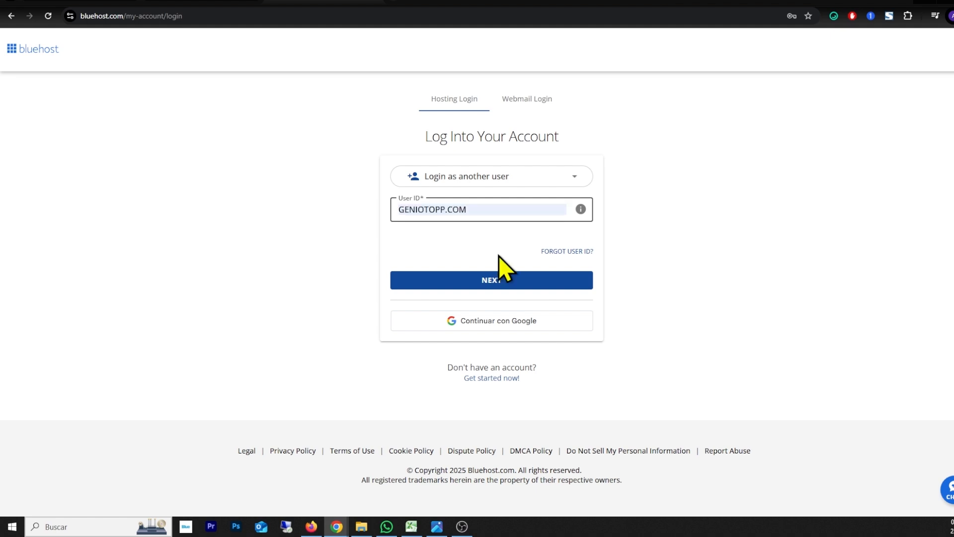
click(490, 281)
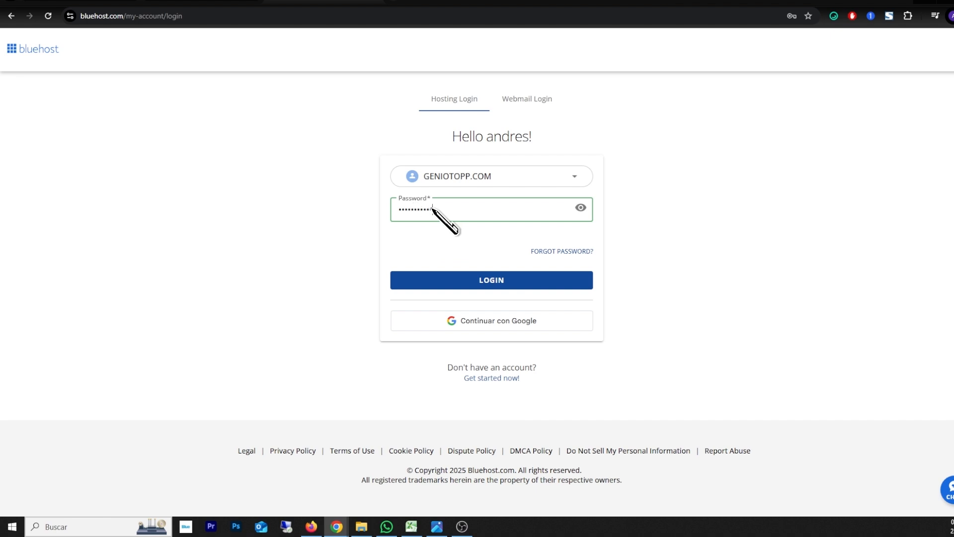
click(495, 281)
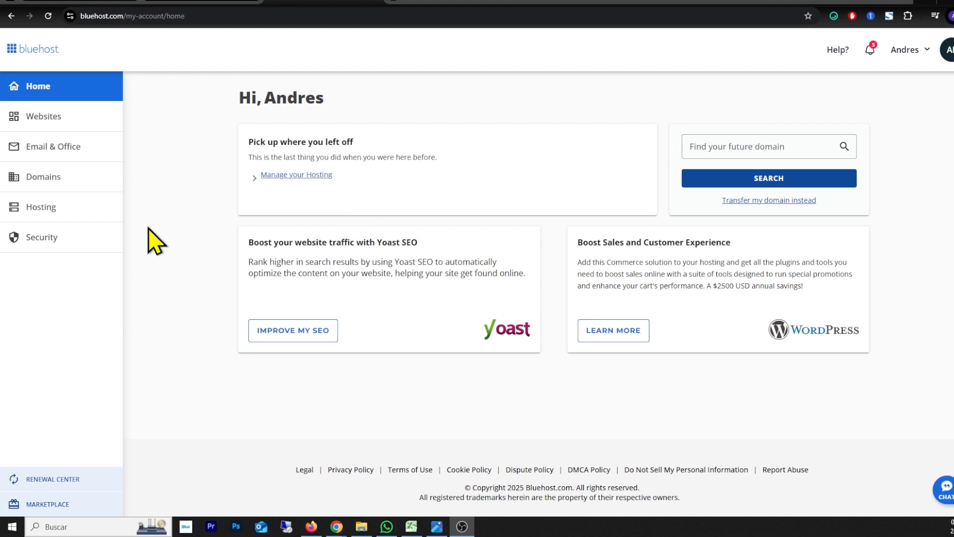
Go to the account's hosting details and open the Welcome site for editing in WordPress
click(45, 211)
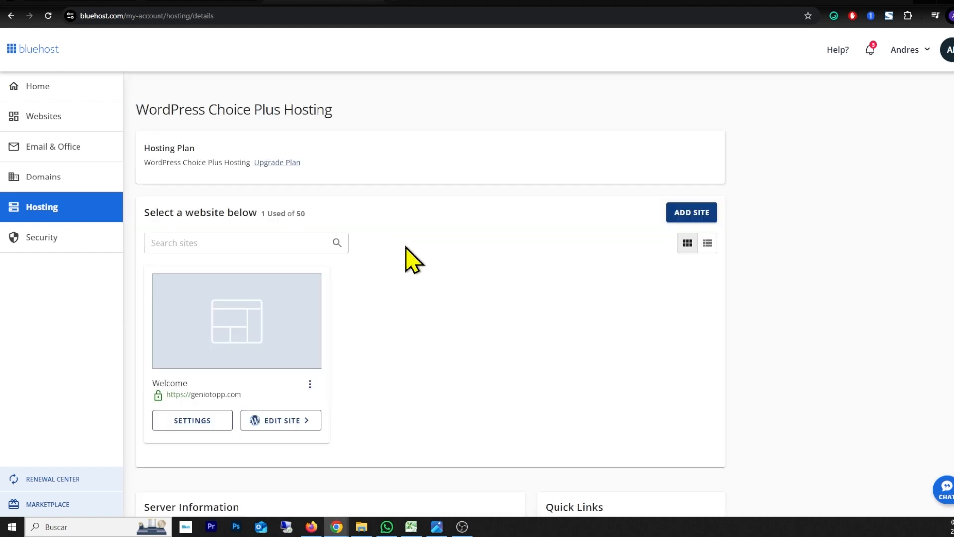
scroll(407, 248, down, 3)
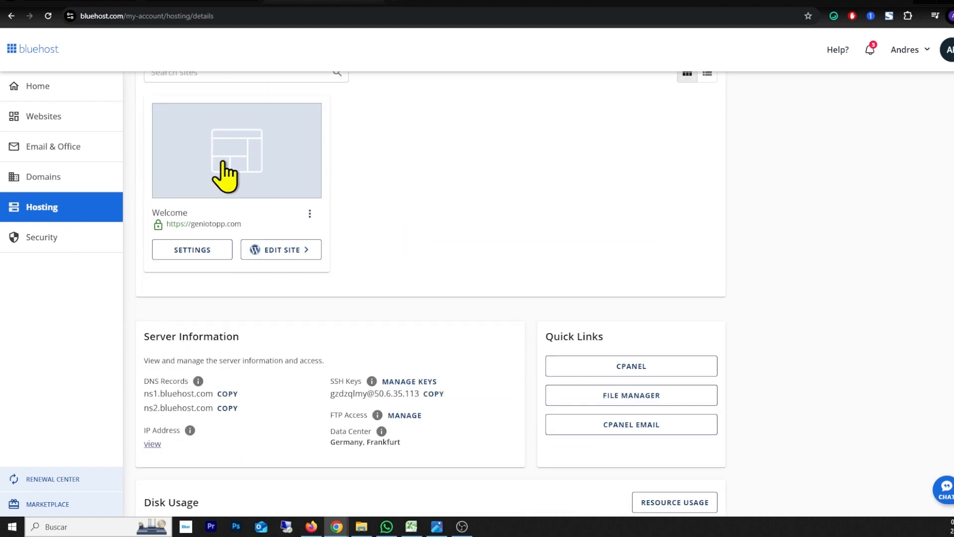
scroll(254, 174, up, 2)
scroll(263, 287, down, 2)
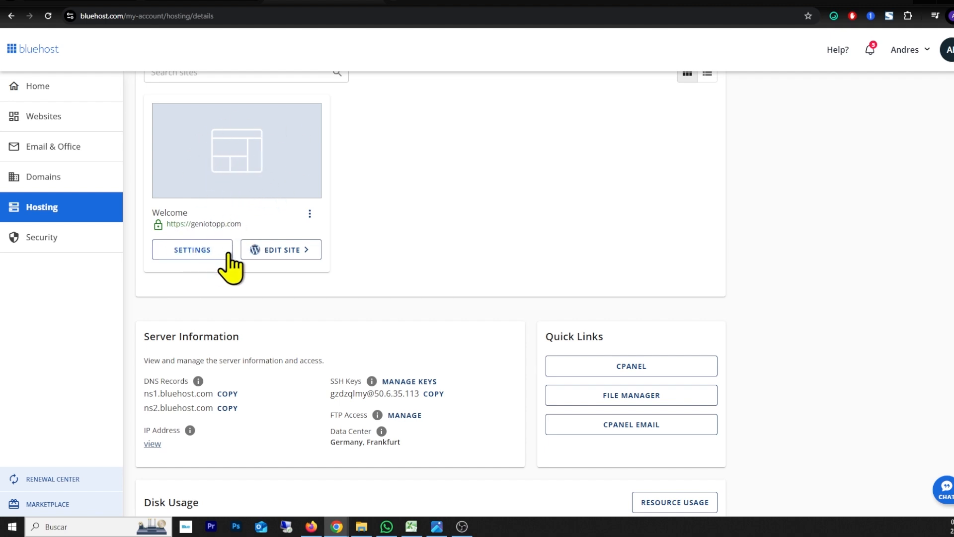
click(281, 251)
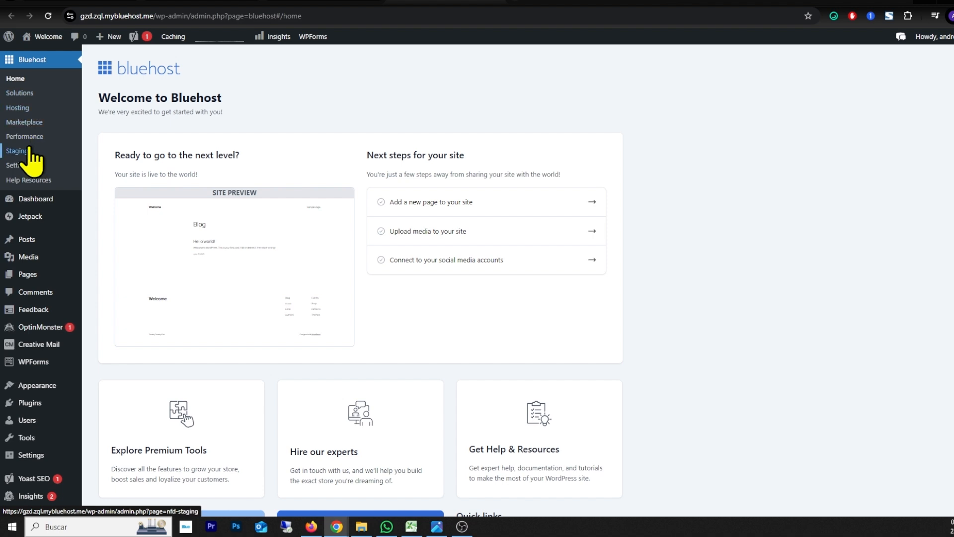
Open the general settings of the WordPress site
scroll(23, 194, down, 3)
mouse_move(30, 201)
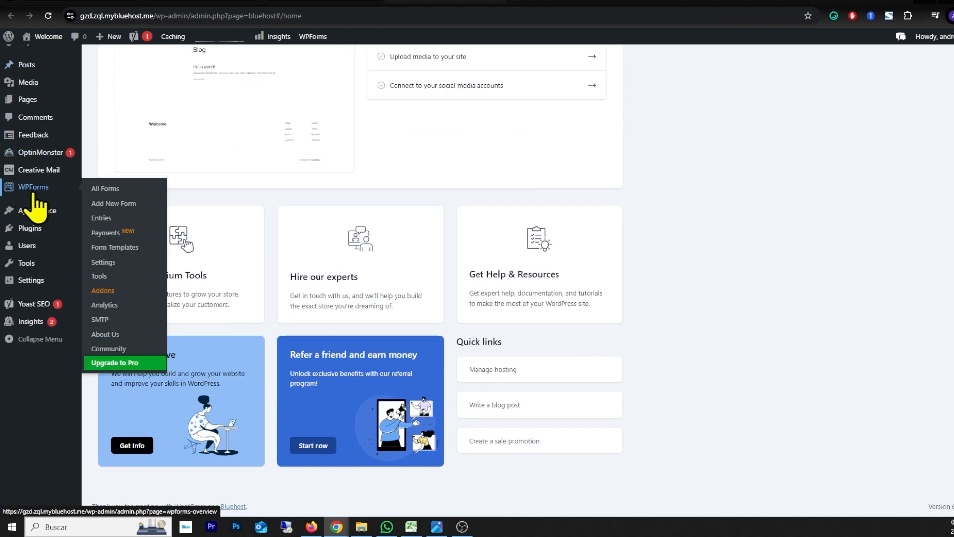
mouse_move(30, 286)
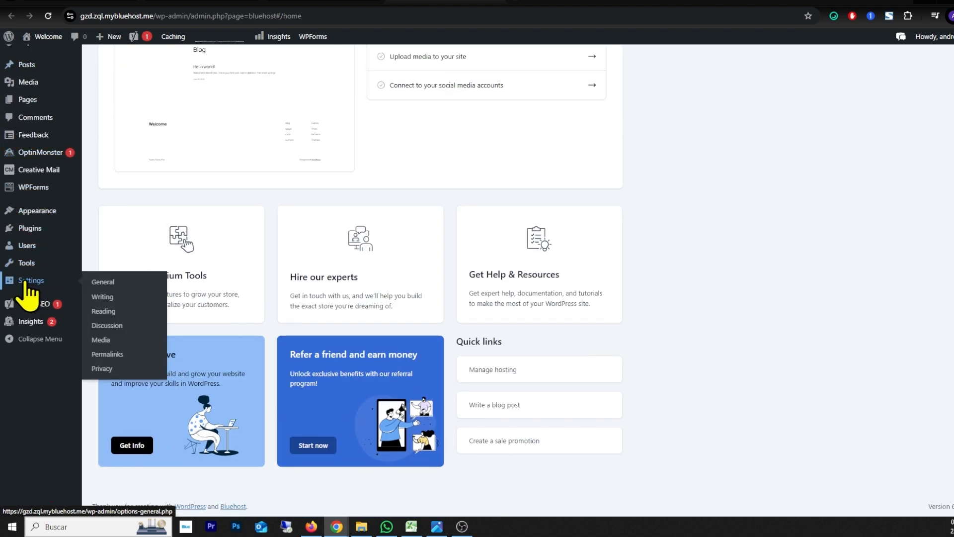
click(103, 282)
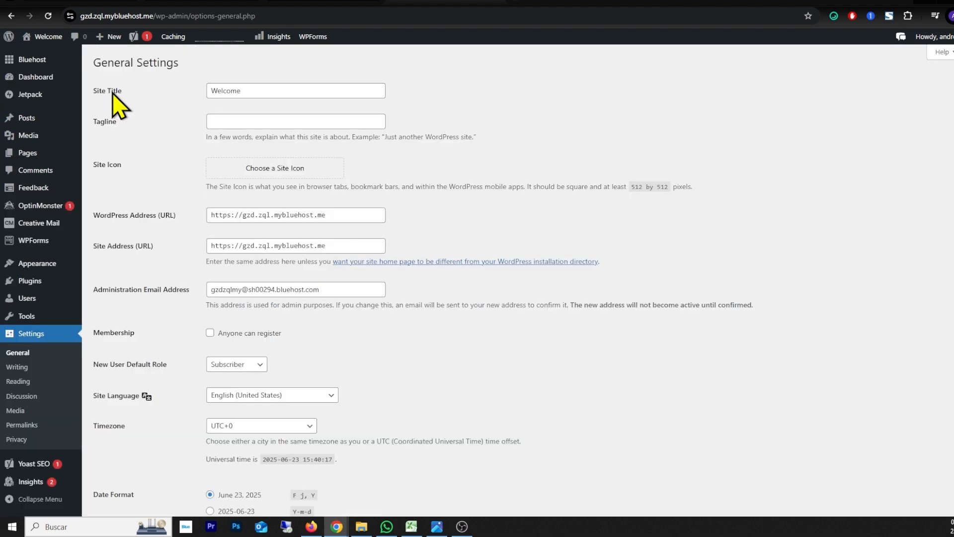
Set the site title to "NOMBRE DE TU NEGOCIO" and the tagline to "A QUE SE DEDICA TU NEGOCIO"
drag(91, 92, 145, 91)
click(261, 93)
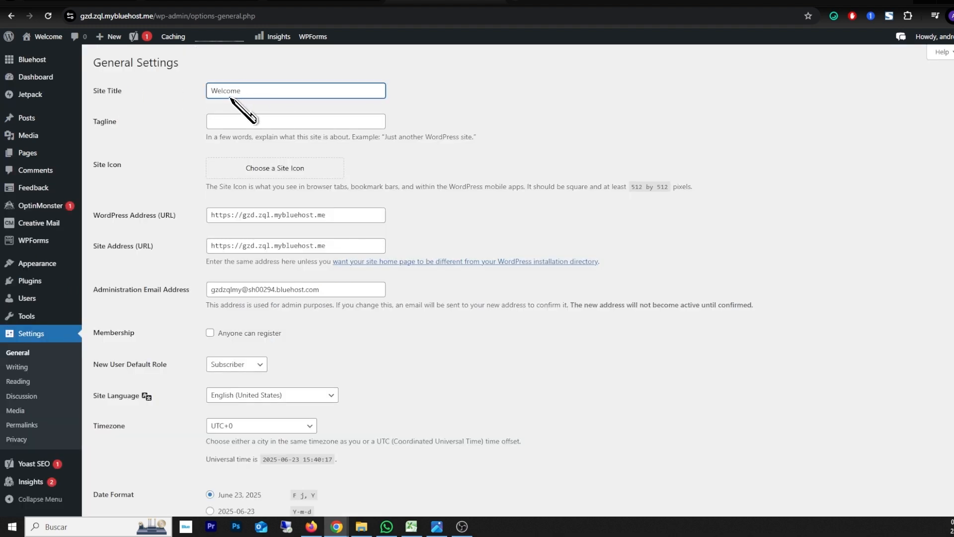
drag(238, 91, 181, 96)
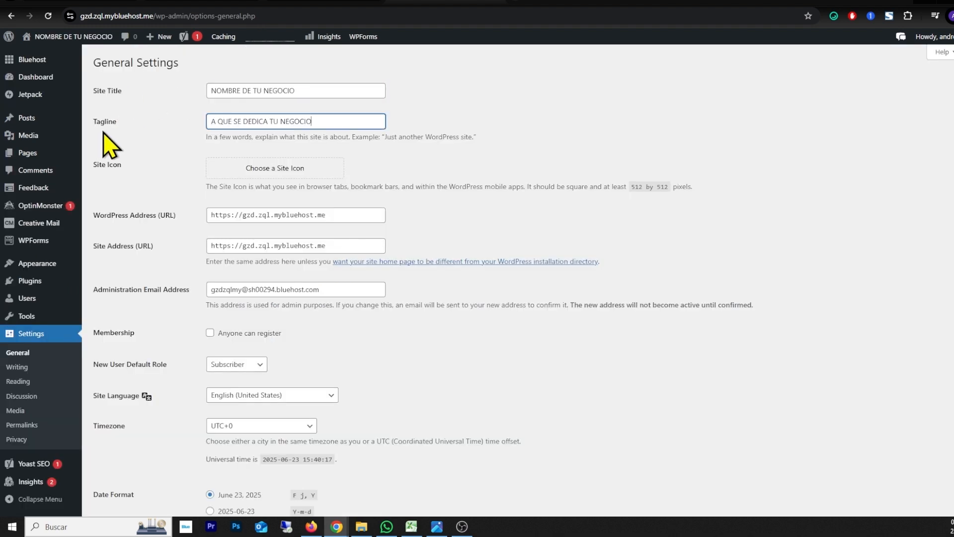
drag(93, 88, 128, 136)
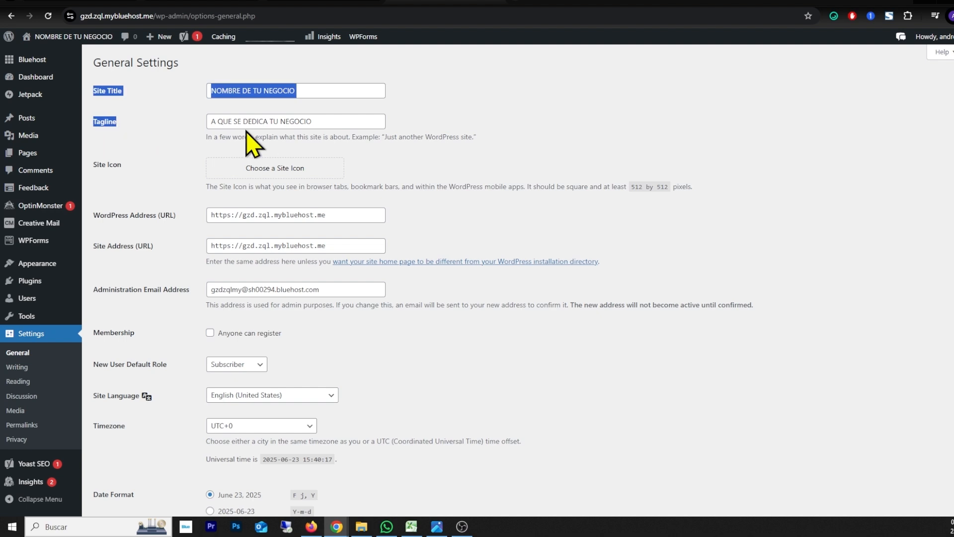
click(336, 125)
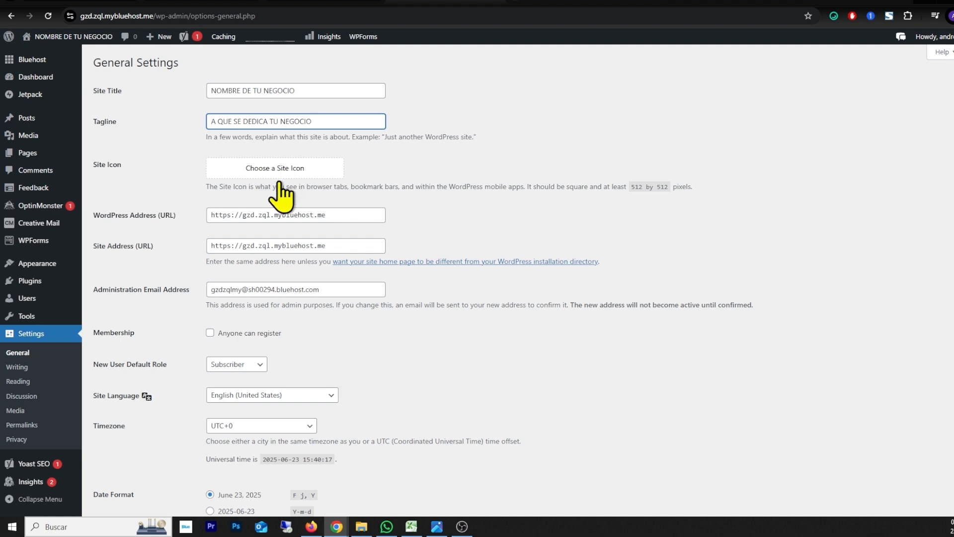
Set the site language to Español
scroll(290, 189, down, 3)
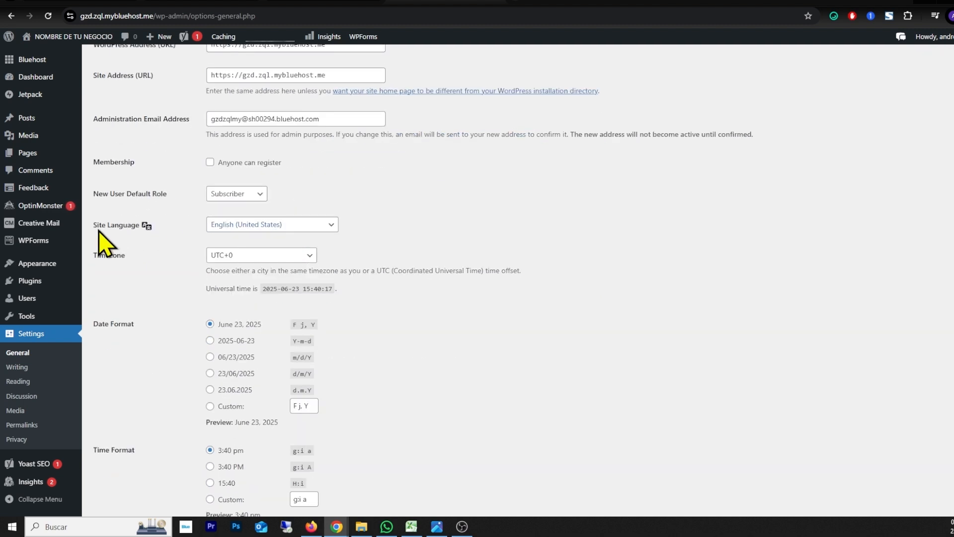
click(244, 226)
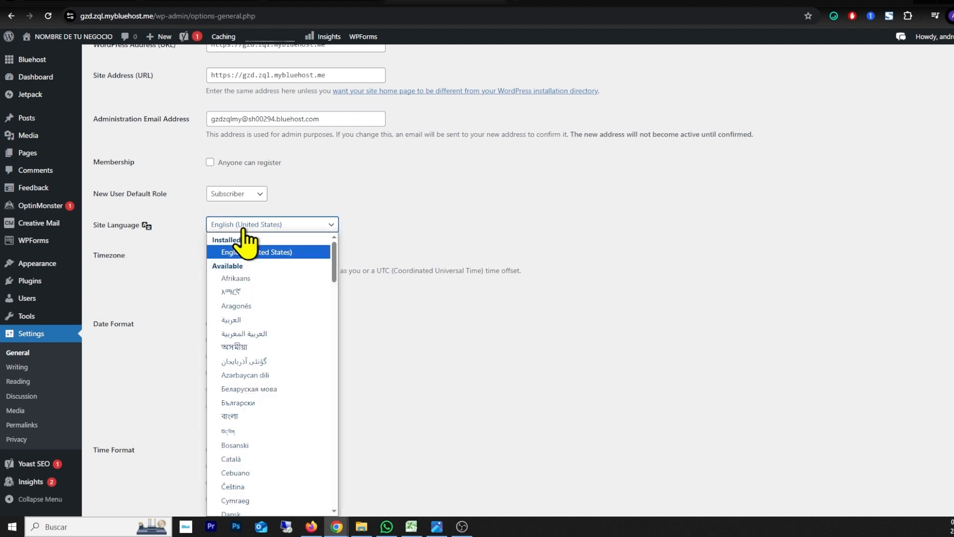
key(e)
key(e)
key(e)
key(e)
key(e)
key(e)
key(e)
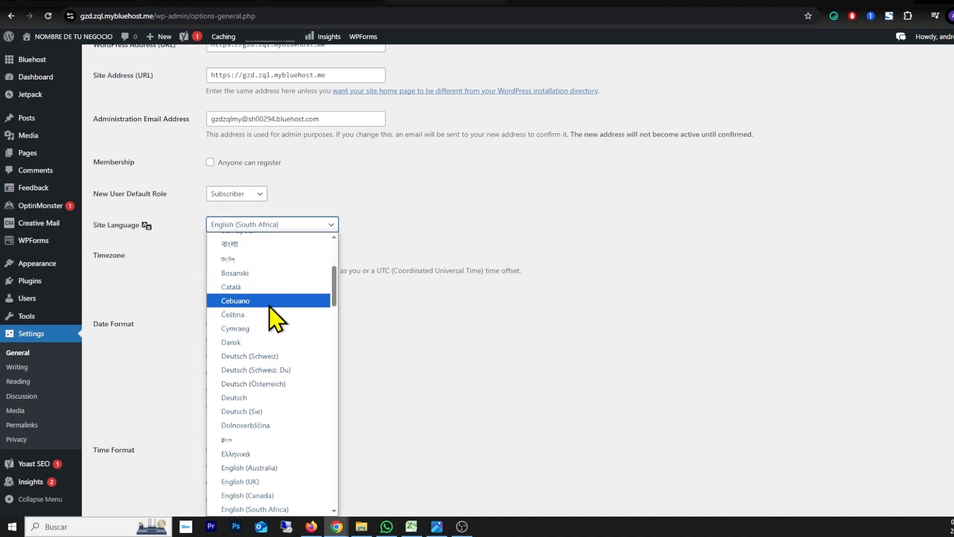
key(e)
key(e)
key(e)
key(e)
key(e)
key(e)
key(e)
key(e)
key(e)
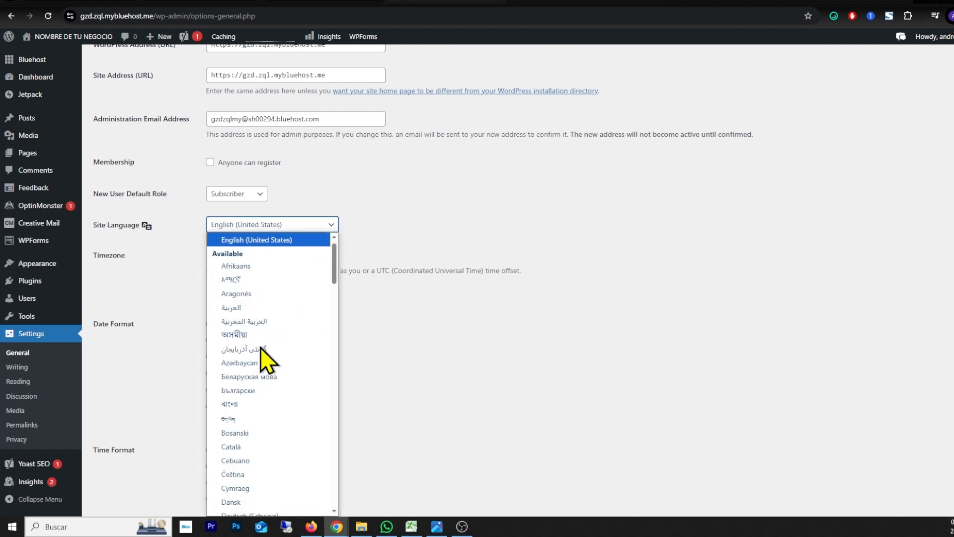
key(e)
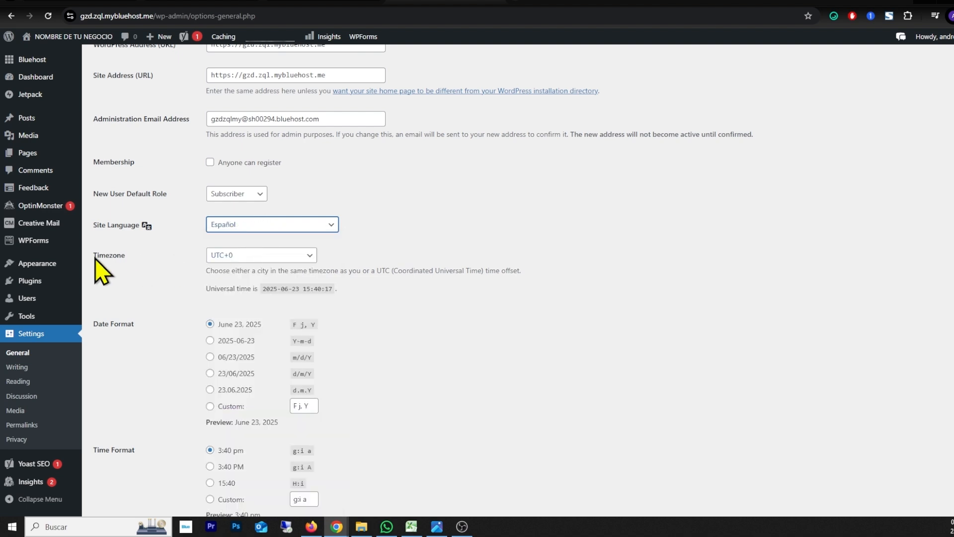
Set the site timezone to Mexico City and save the general settings
click(239, 256)
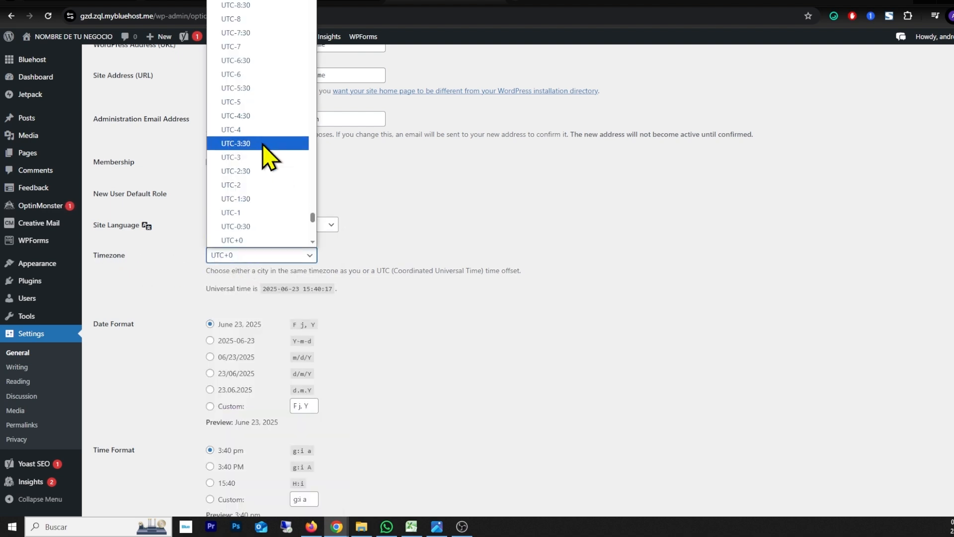
scroll(261, 194, up, 20)
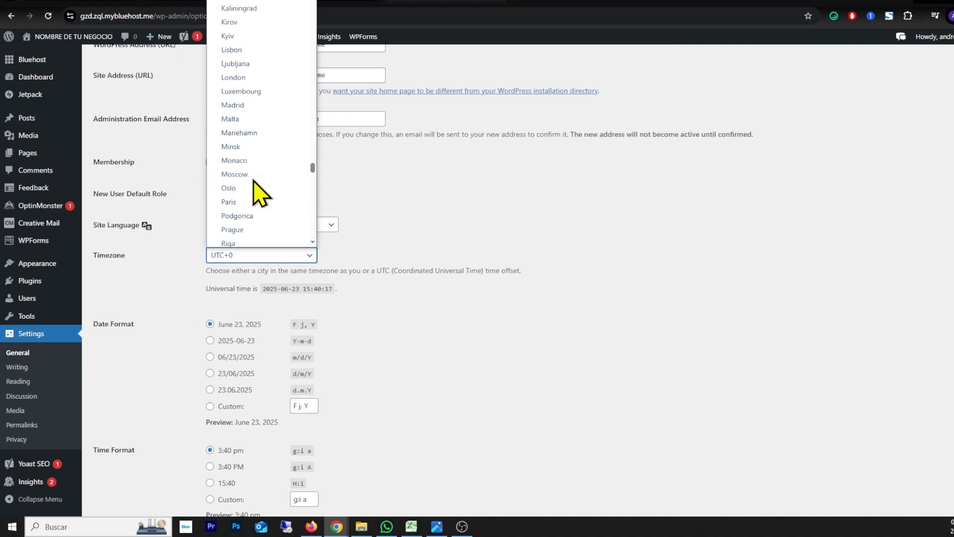
key(c)
key(c)
key(c)
key(c)
key(c)
key(c)
key(c)
key(c)
key(c)
key(c)
key(c)
key(c)
key(c)
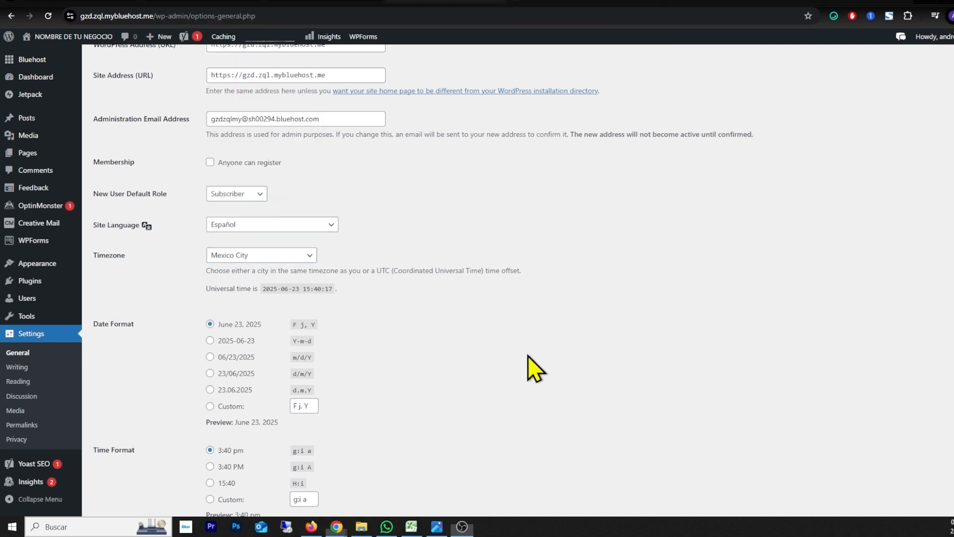
scroll(523, 352, down, 3)
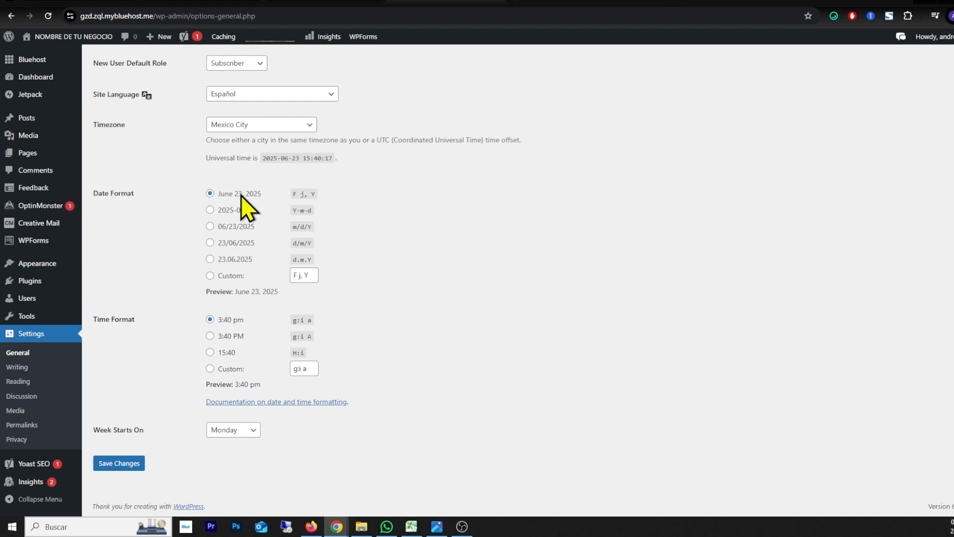
click(119, 465)
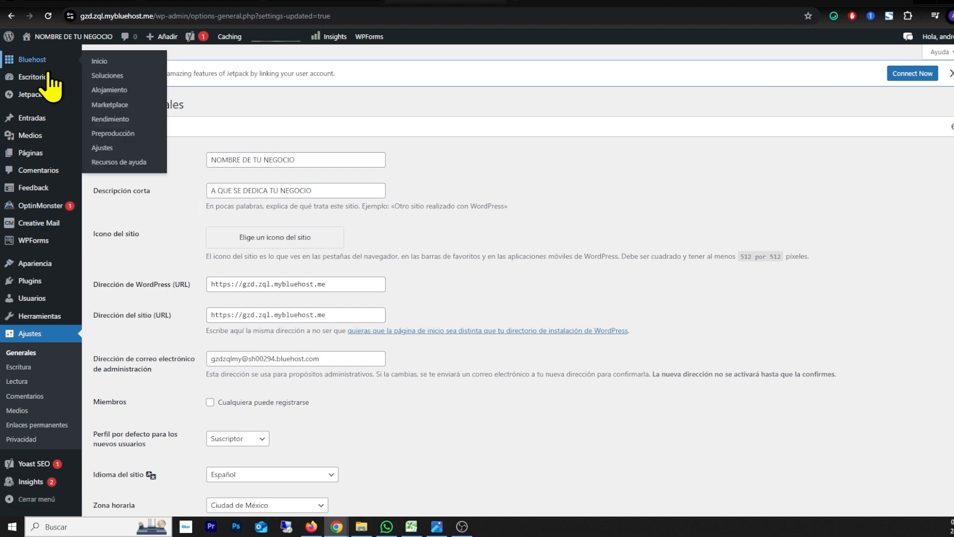
Update the site's pending translations from the WordPress updates page
click(23, 81)
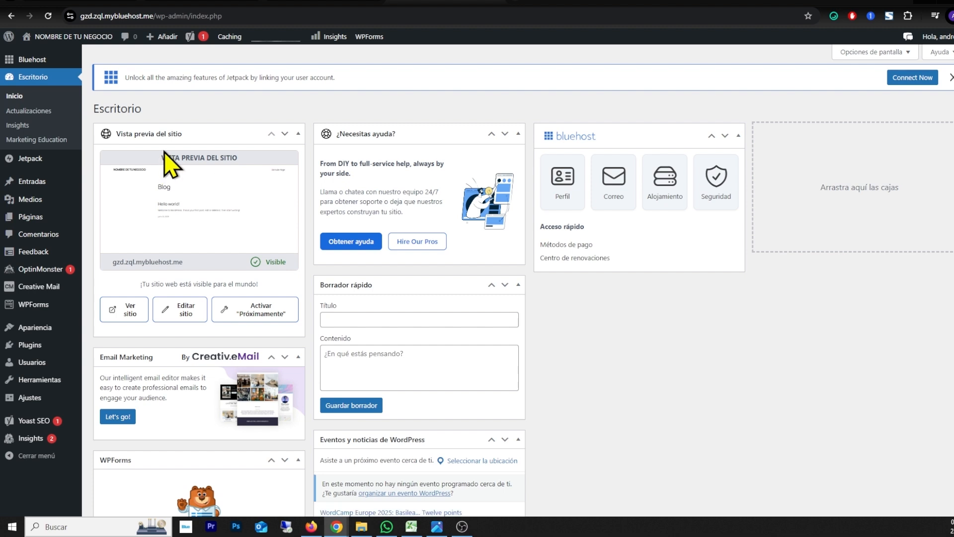
click(40, 113)
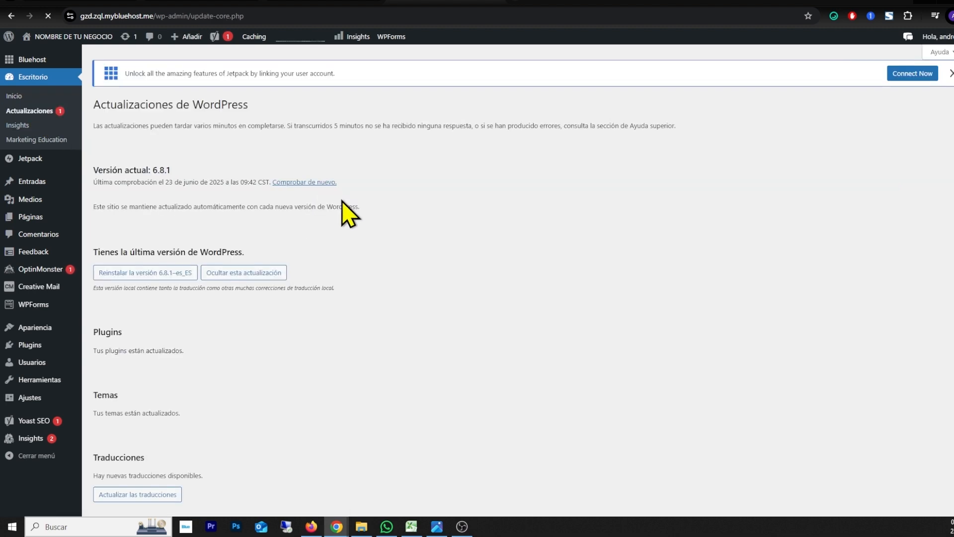
scroll(266, 266, down, 1)
drag(106, 433, 146, 435)
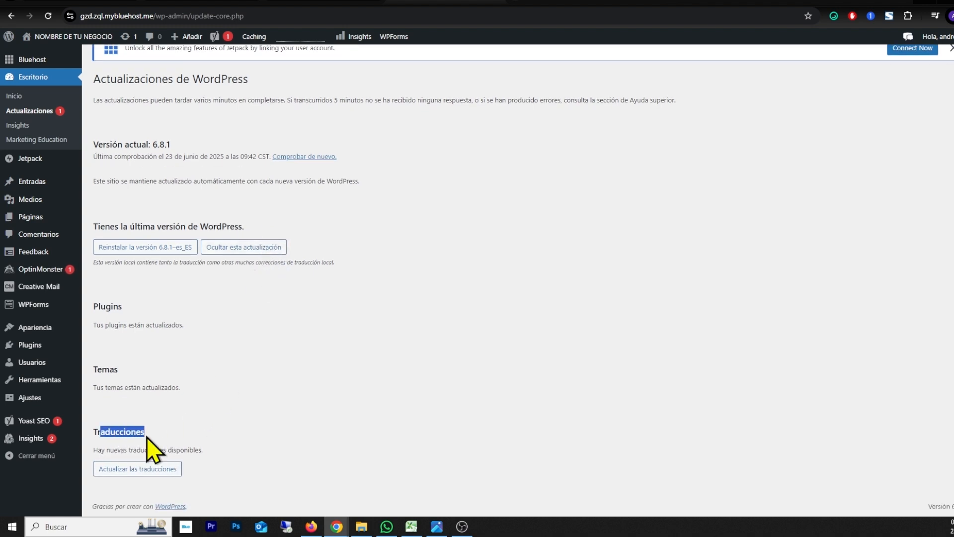
click(123, 469)
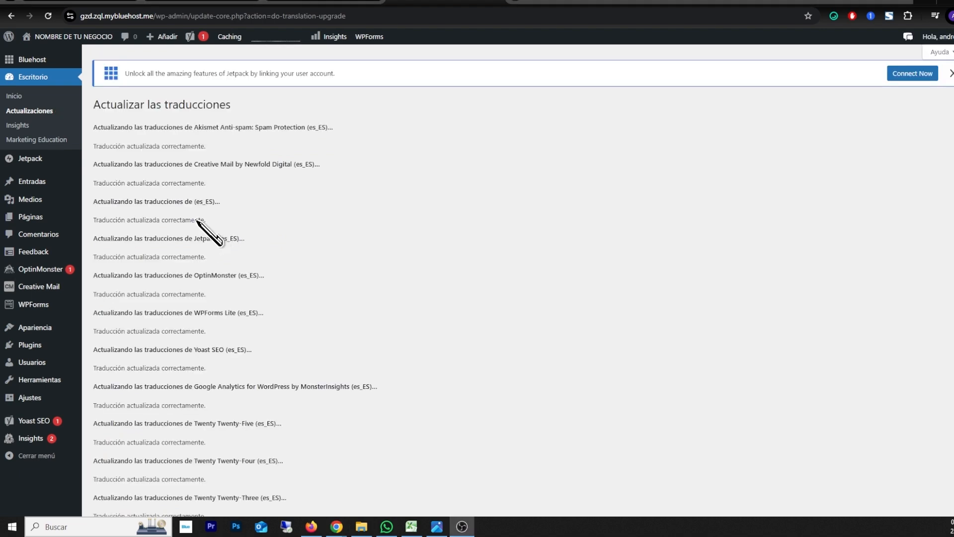
Look over the Bluehost welcome page, including its site preview, next steps and help options
mouse_move(29, 66)
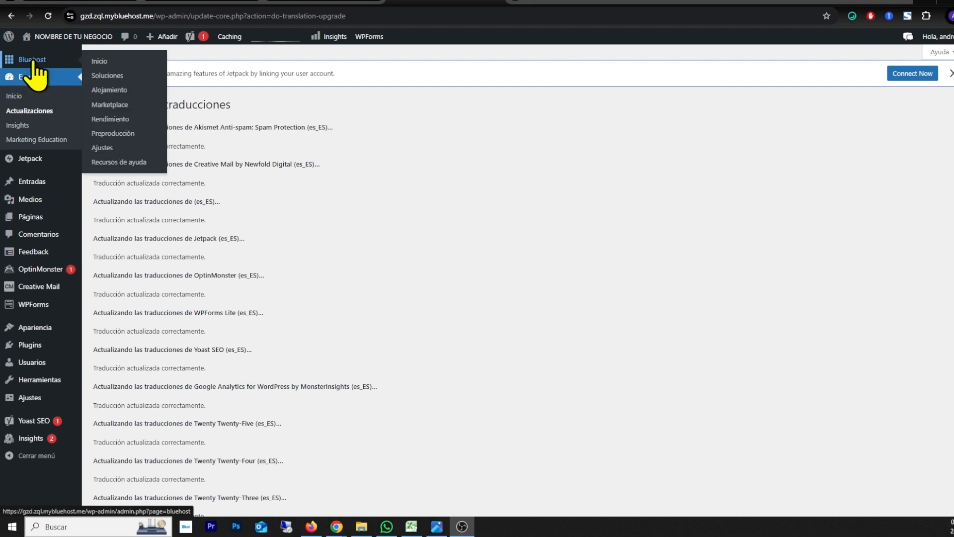
click(32, 60)
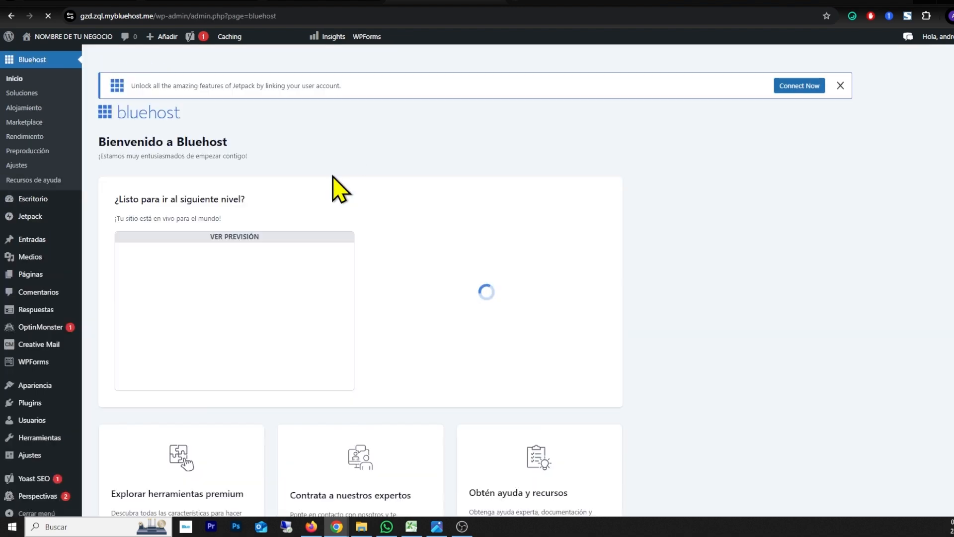
drag(107, 143, 183, 145)
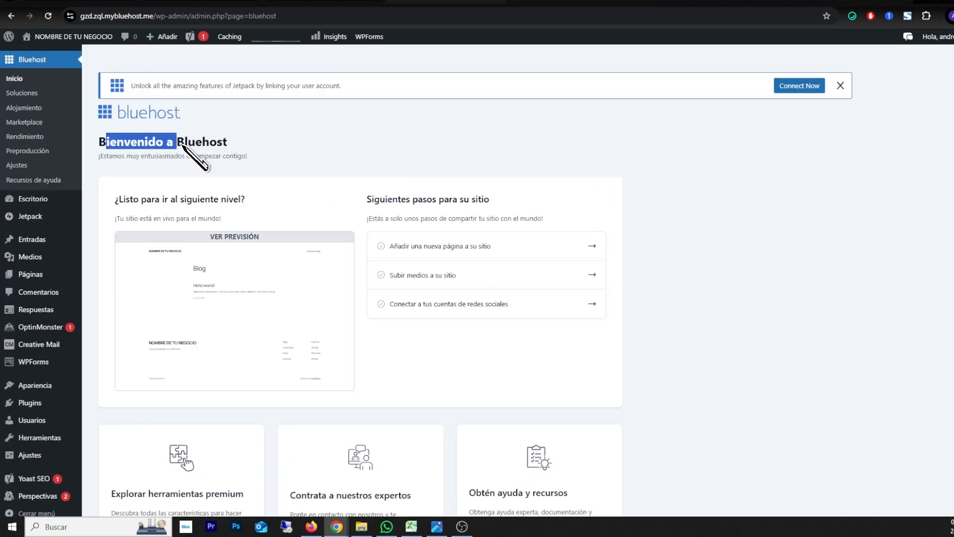
scroll(376, 192, down, 5)
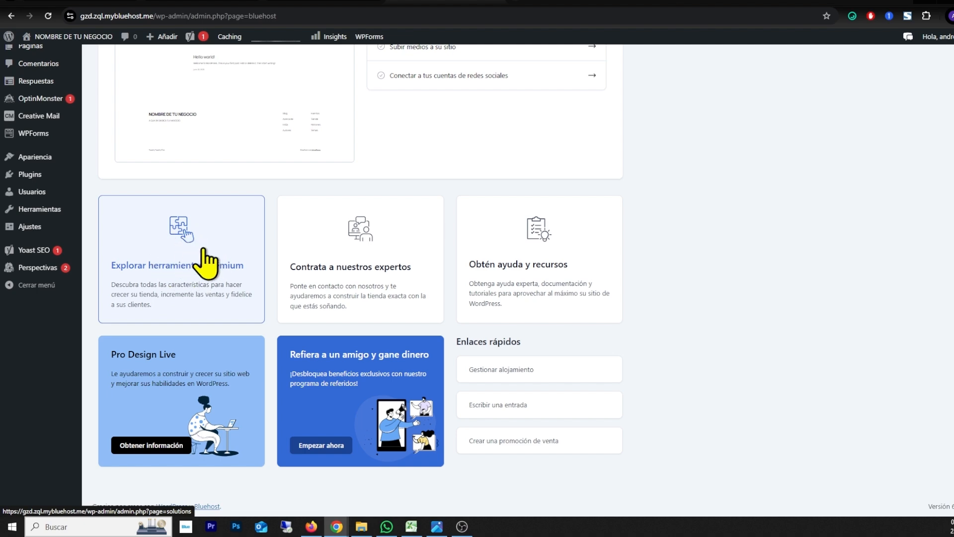
scroll(206, 264, up, 5)
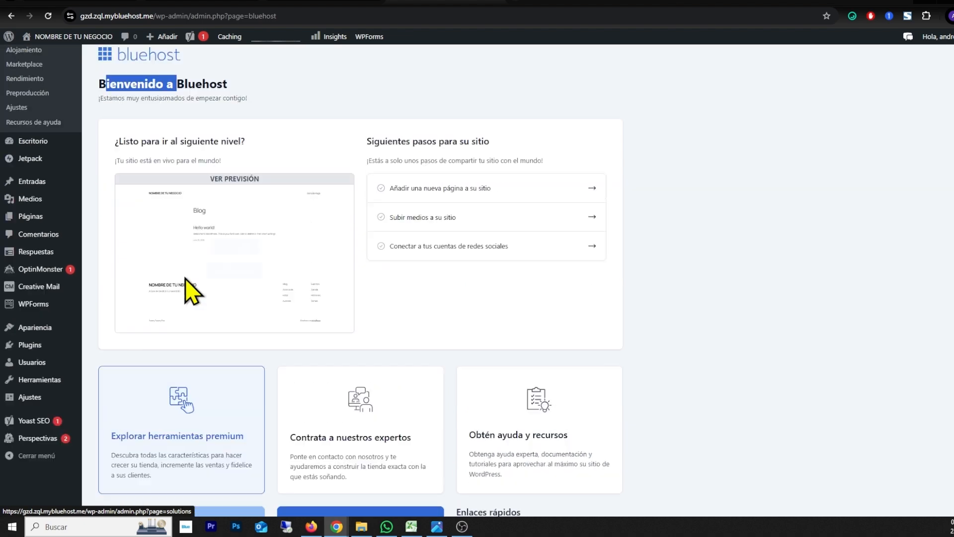
drag(177, 142, 106, 141)
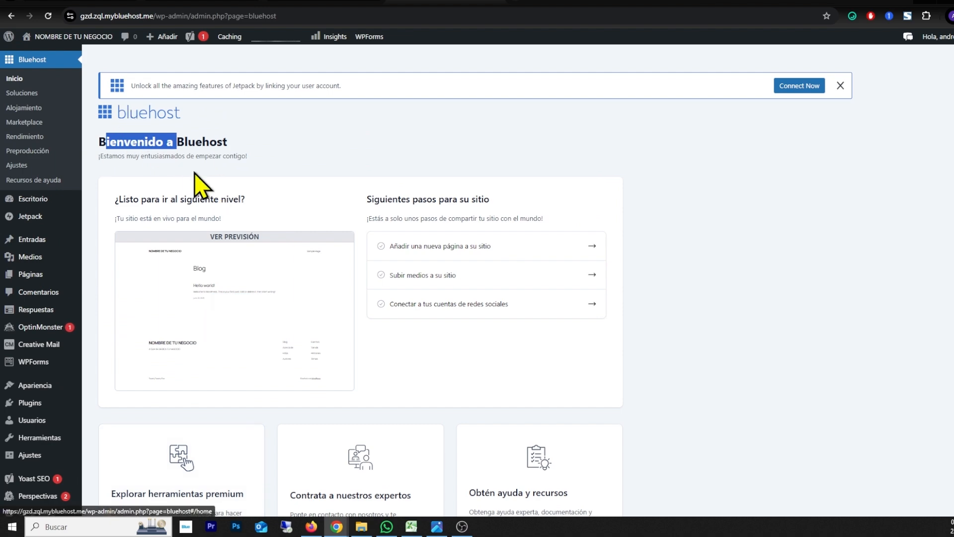
scroll(214, 182, down, 3)
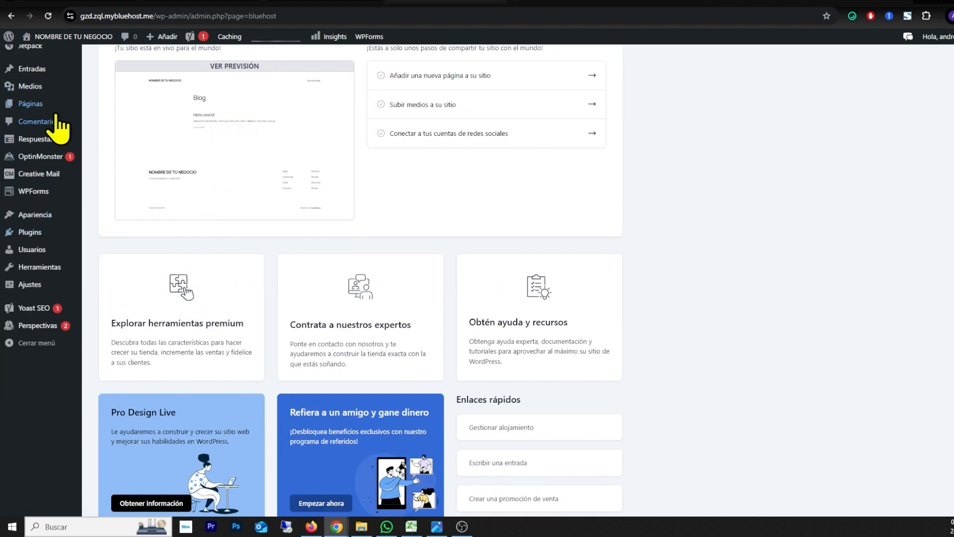
Review the list of plugins installed on the site
click(20, 234)
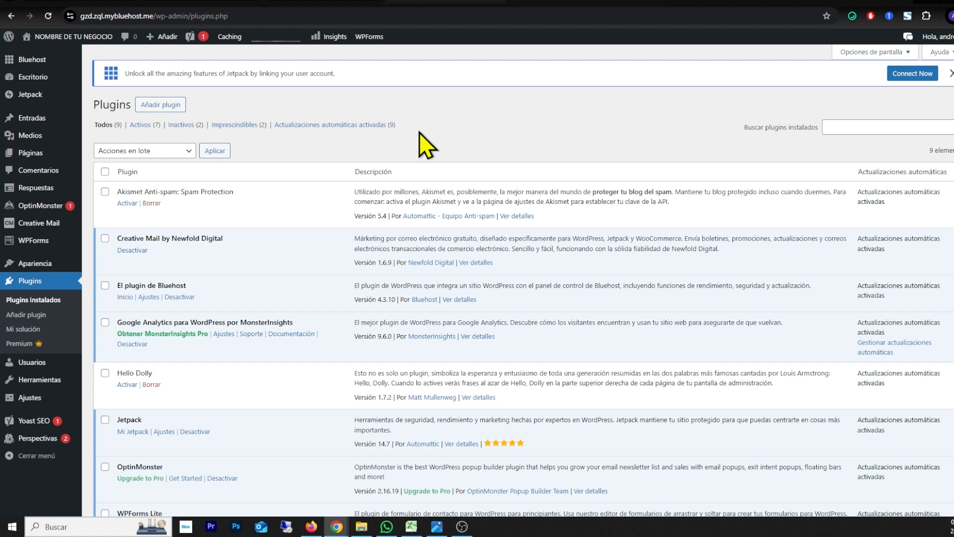
scroll(419, 145, down, 3)
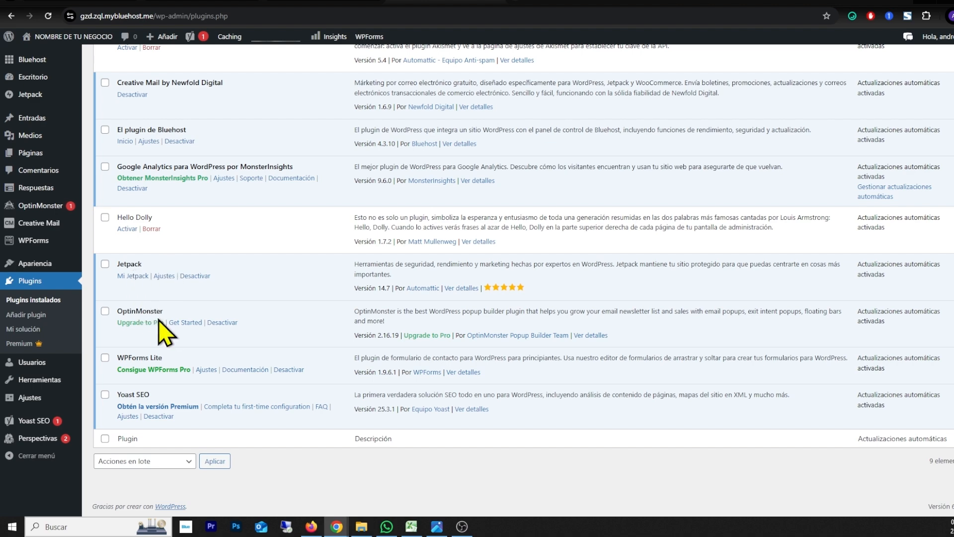
scroll(191, 389, up, 3)
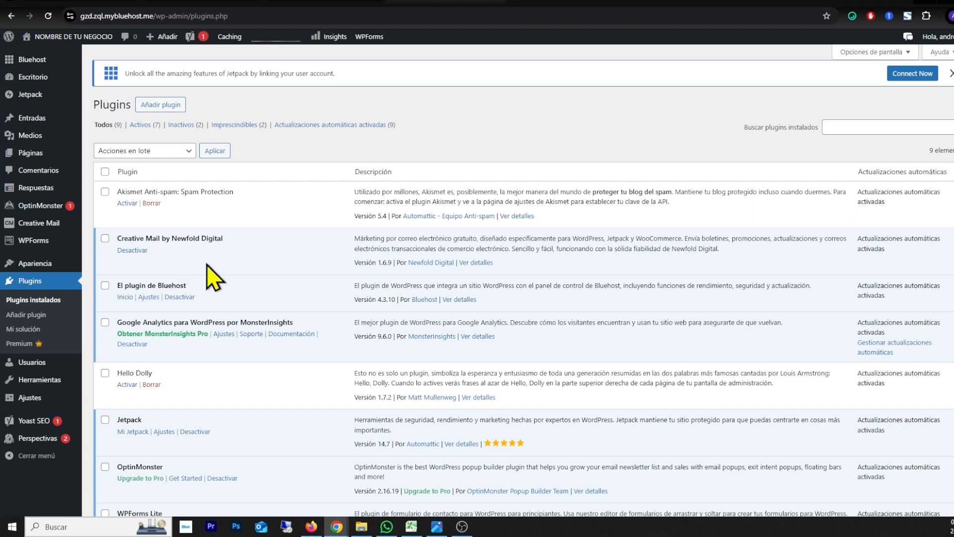
scroll(219, 283, down, 4)
scroll(229, 293, up, 4)
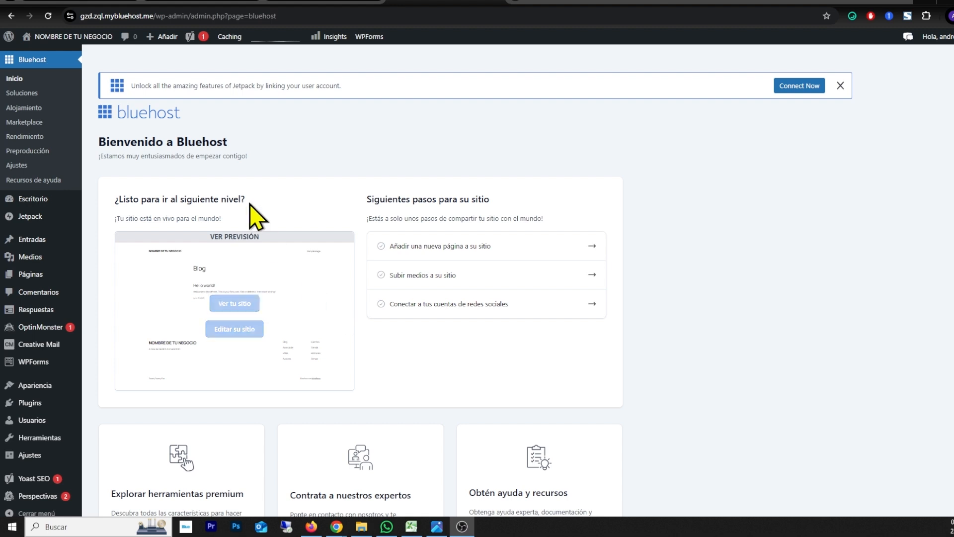
View the public front page of the site and return to the admin dashboard
mouse_move(32, 38)
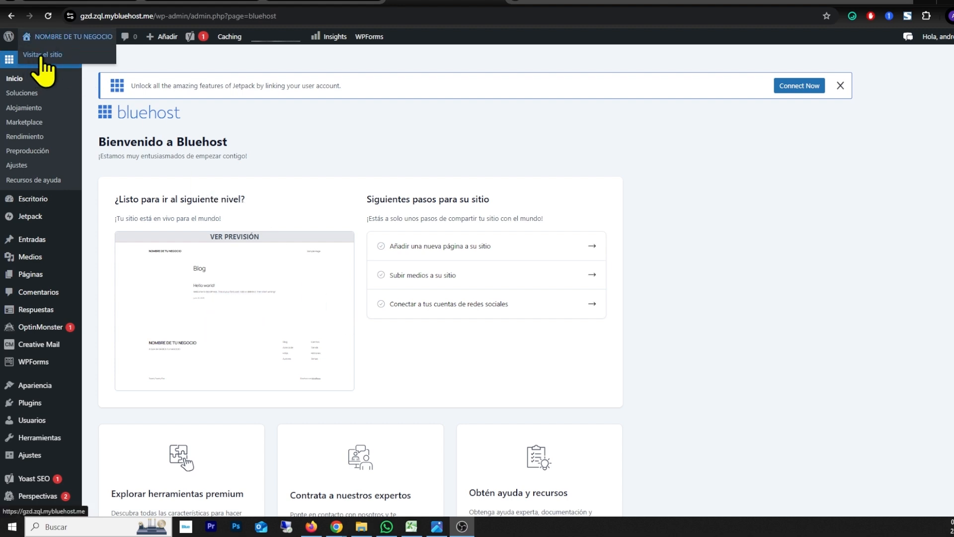
click(42, 56)
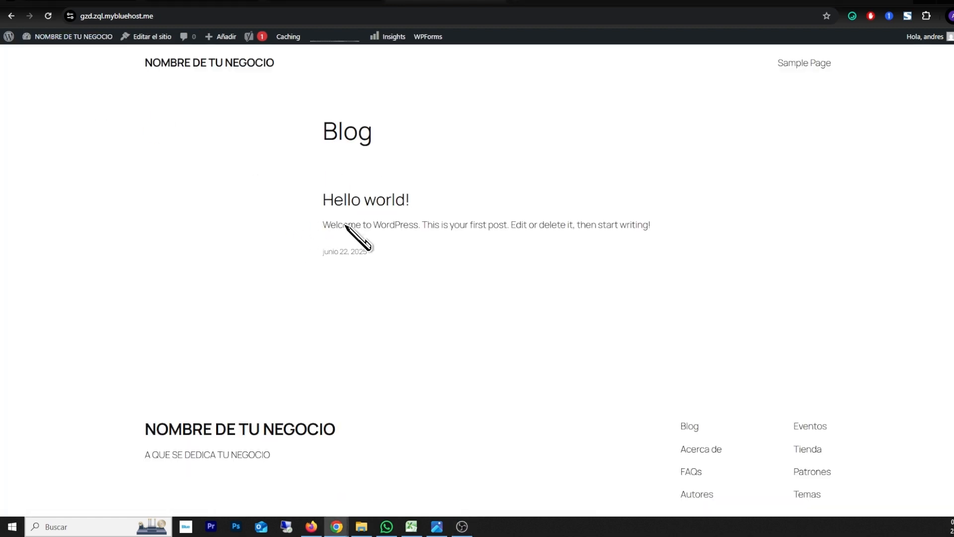
scroll(497, 234, down, 2)
scroll(340, 251, up, 2)
mouse_move(54, 38)
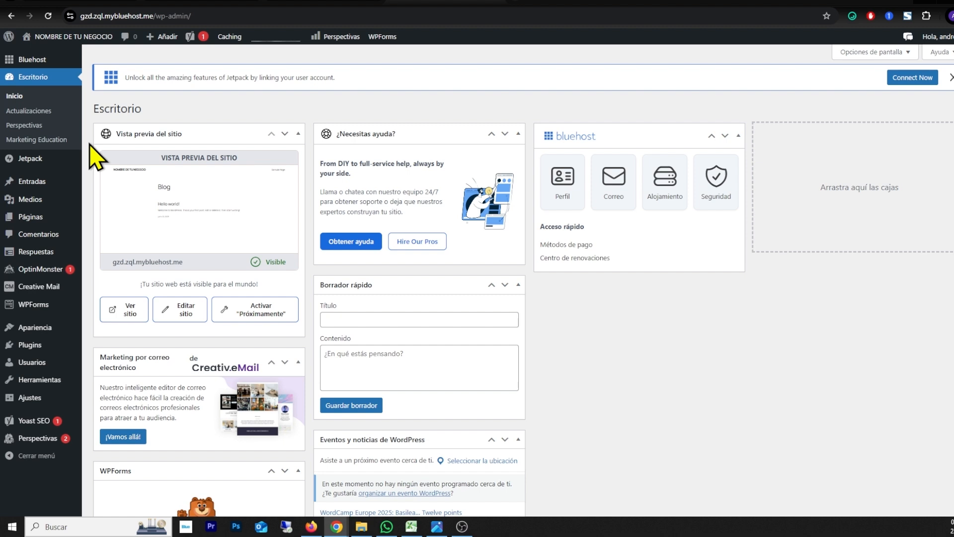
Check the search engine visibility option in the reading settings, keeping "Pedir a los motores de búsqueda que no indexen este sitio" deselected
click(28, 400)
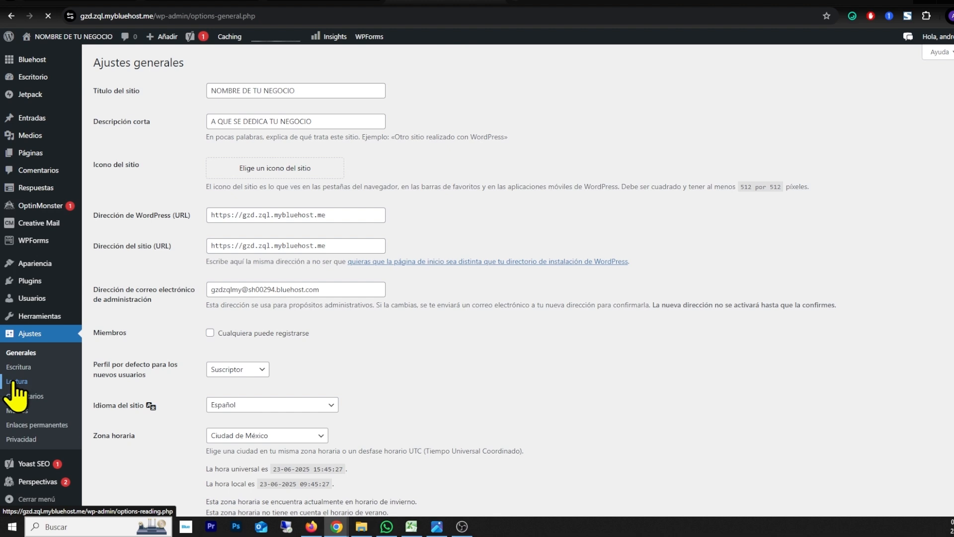
click(13, 382)
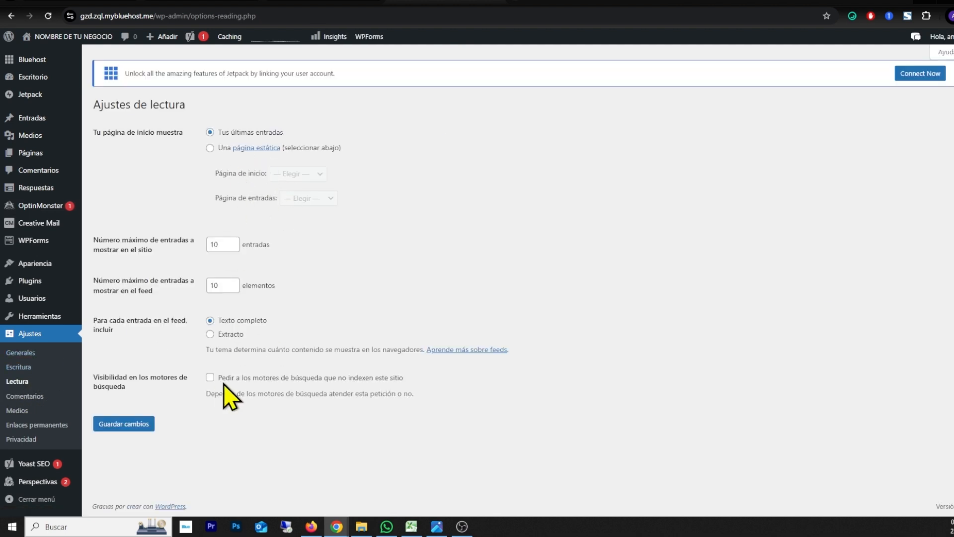
drag(221, 379, 400, 386)
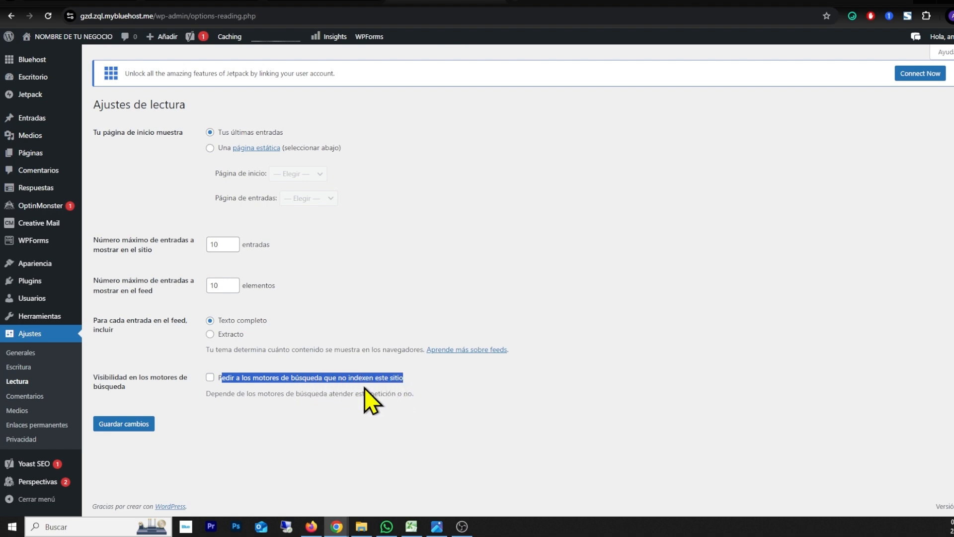
click(210, 377)
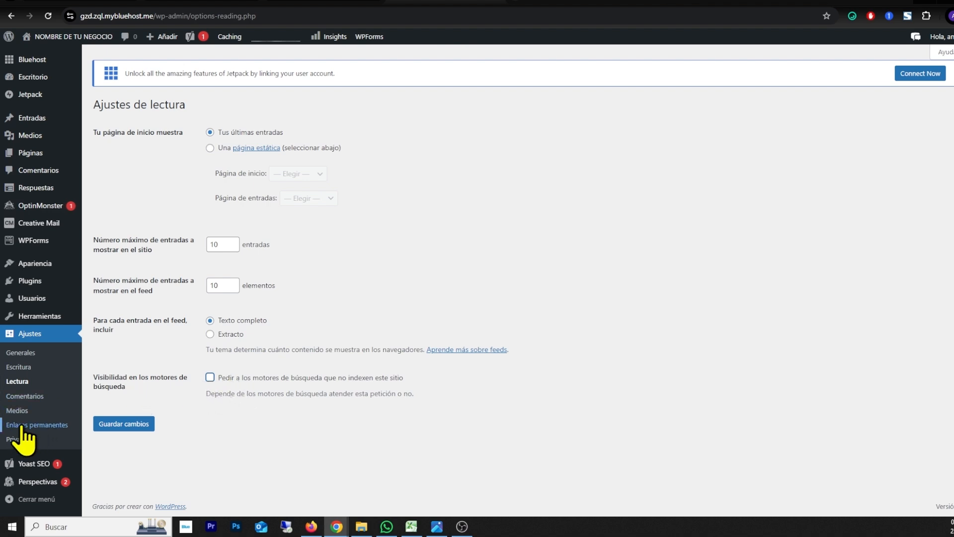
Review the permalink structure options in the permalink settings
click(49, 426)
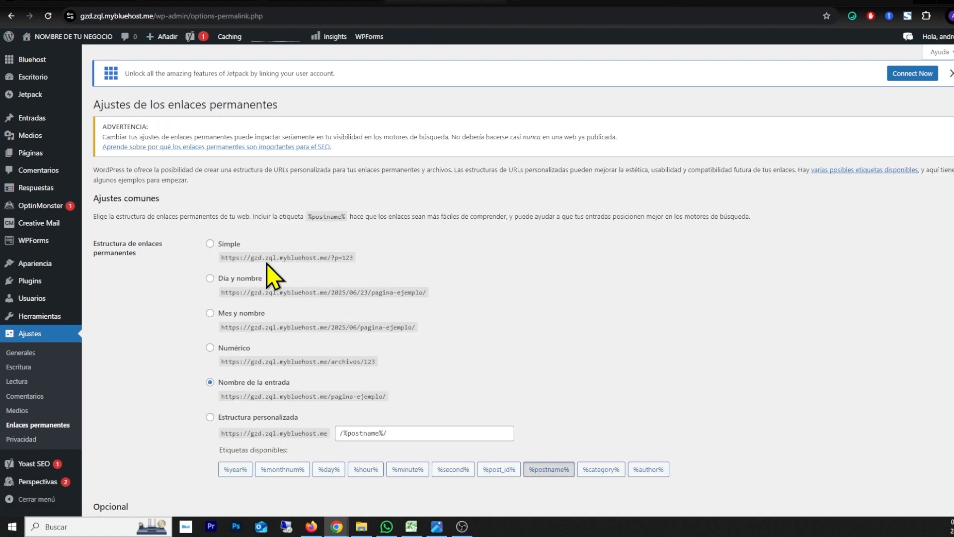
scroll(267, 263, down, 3)
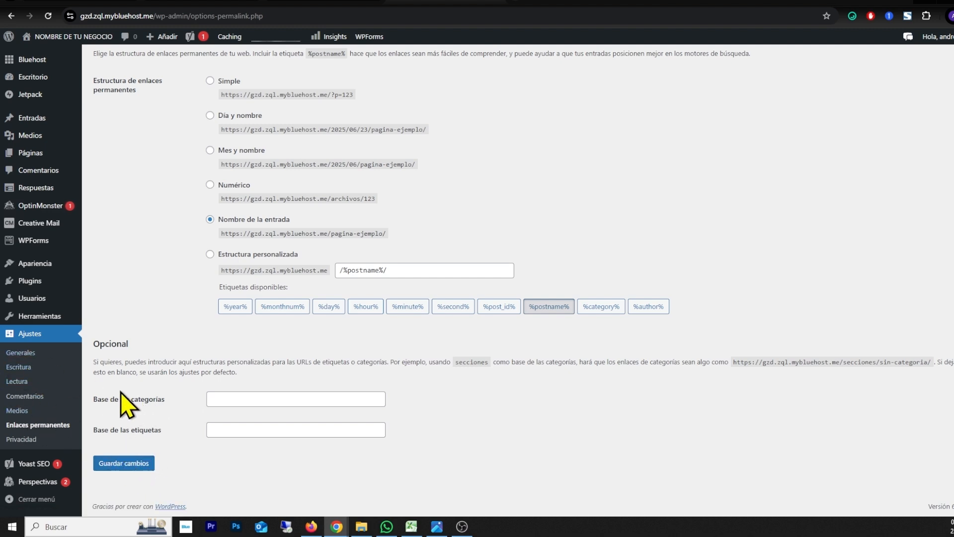
scroll(127, 405, up, 4)
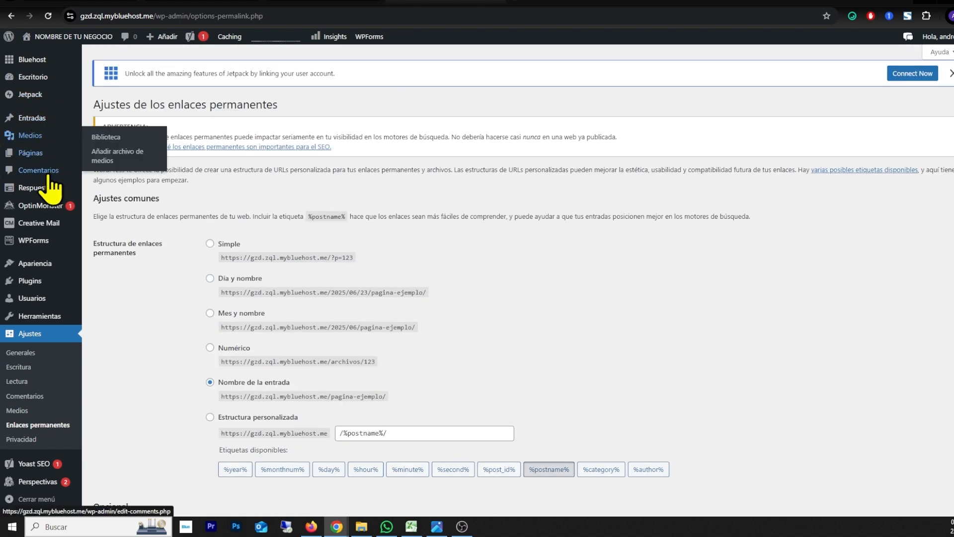
Install and activate the Blocksy theme from the WordPress.org themes, and install its Blocksy Companion plugin
click(48, 266)
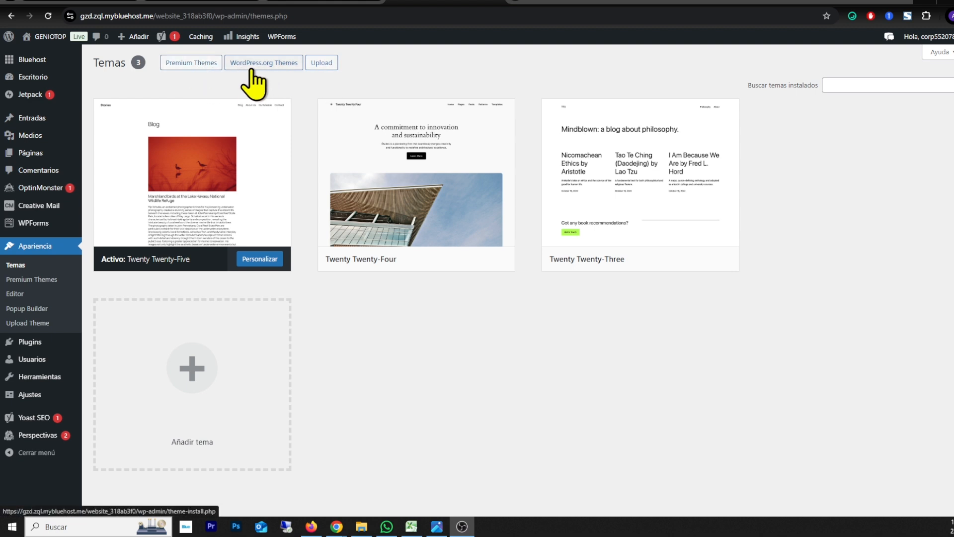
click(272, 67)
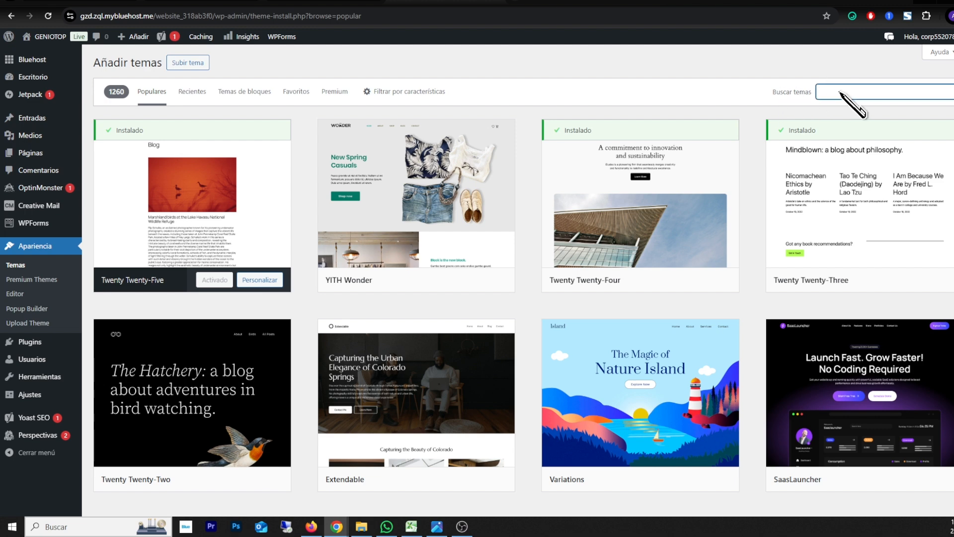
text(BLOCKSY)
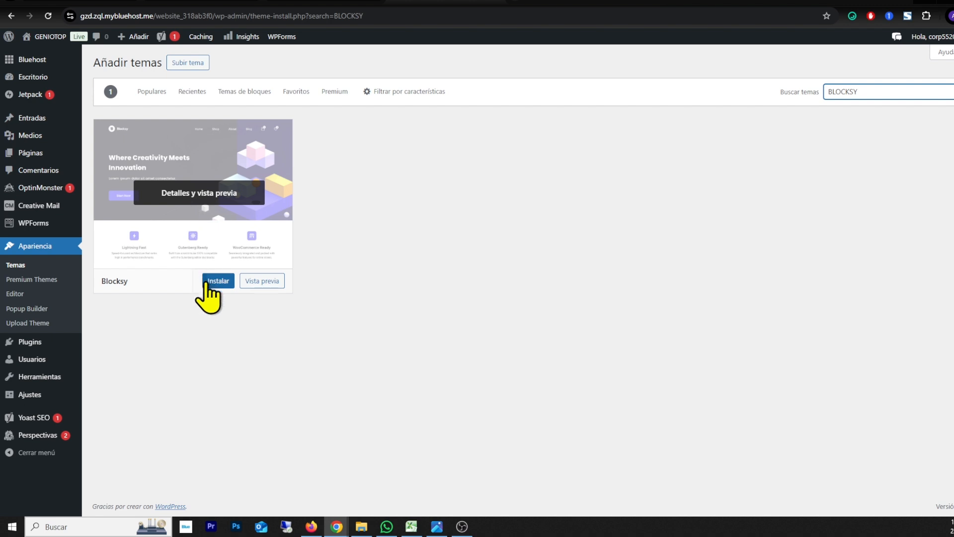
click(218, 281)
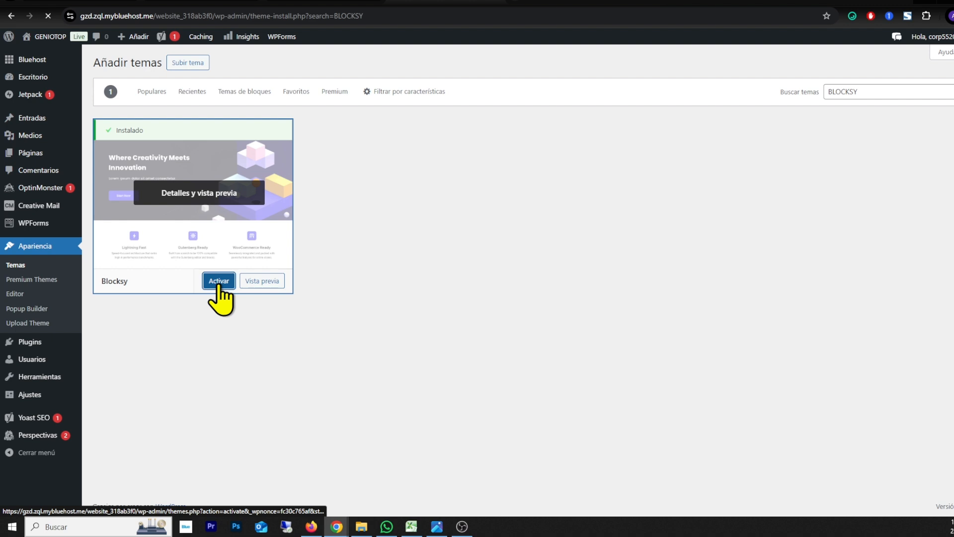
click(219, 281)
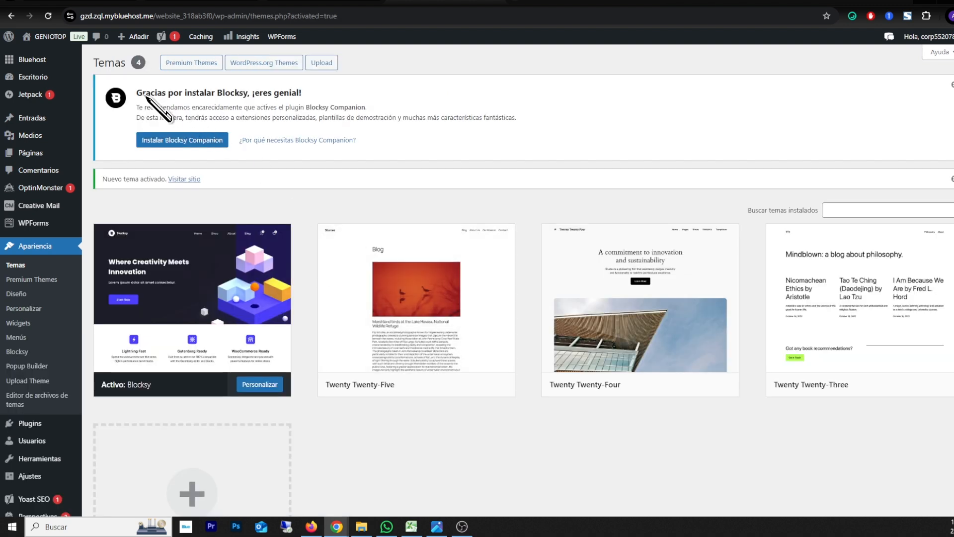
drag(143, 92, 279, 97)
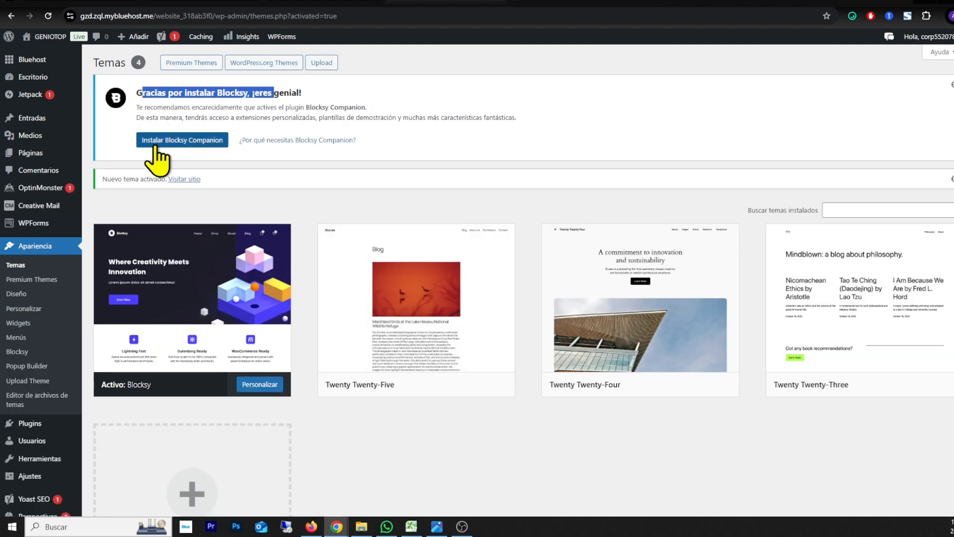
click(190, 143)
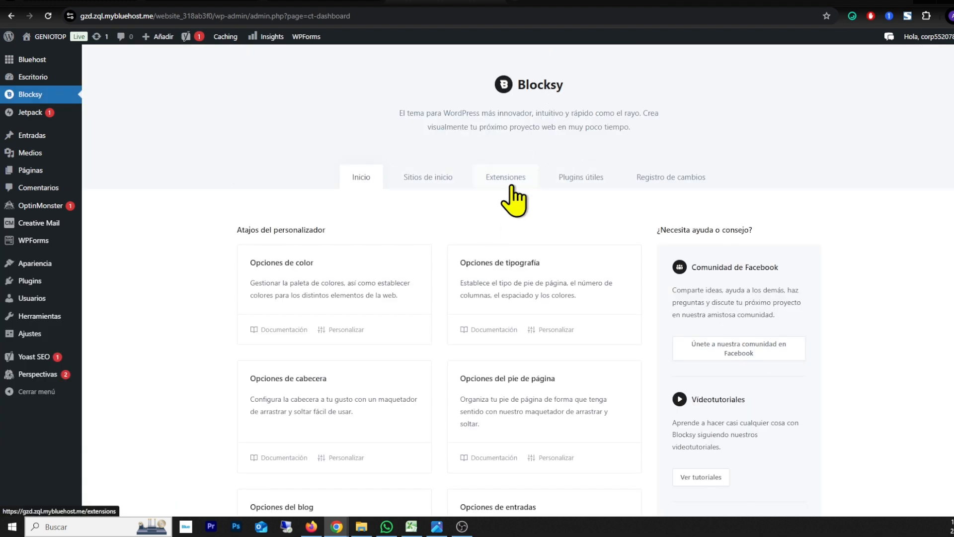
Browse the starter site templates offered by Blocksy
click(439, 183)
scroll(187, 240, down, 3)
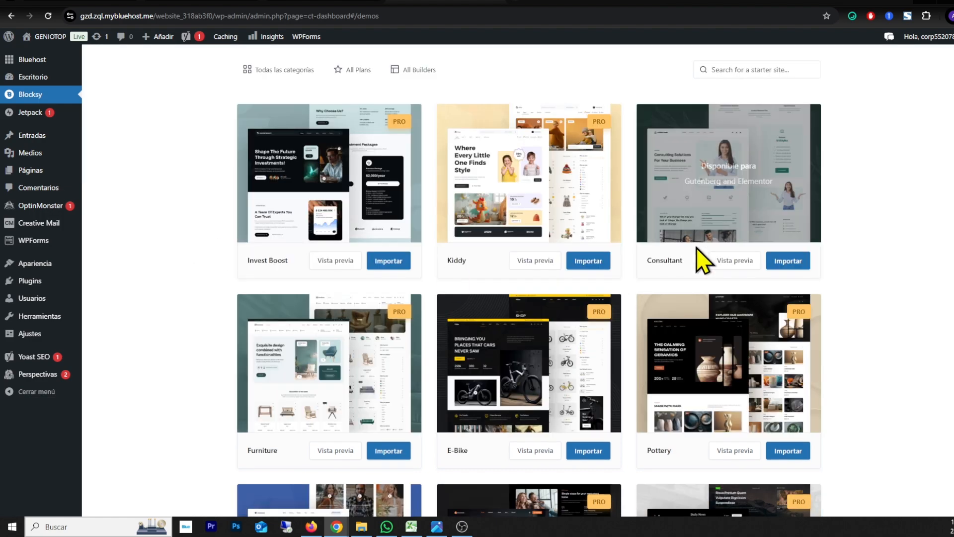
scroll(433, 291, down, 6)
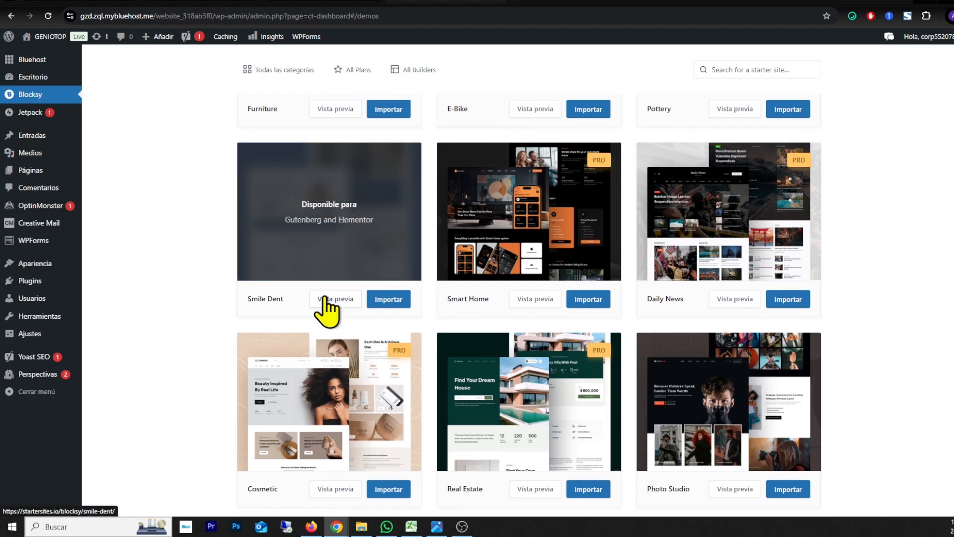
scroll(327, 308, down, 10)
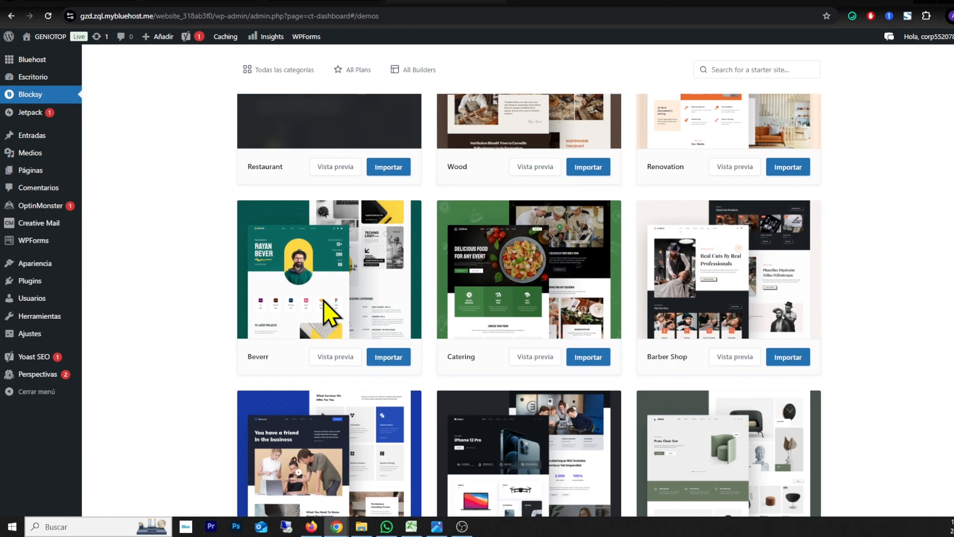
scroll(324, 302, down, 7)
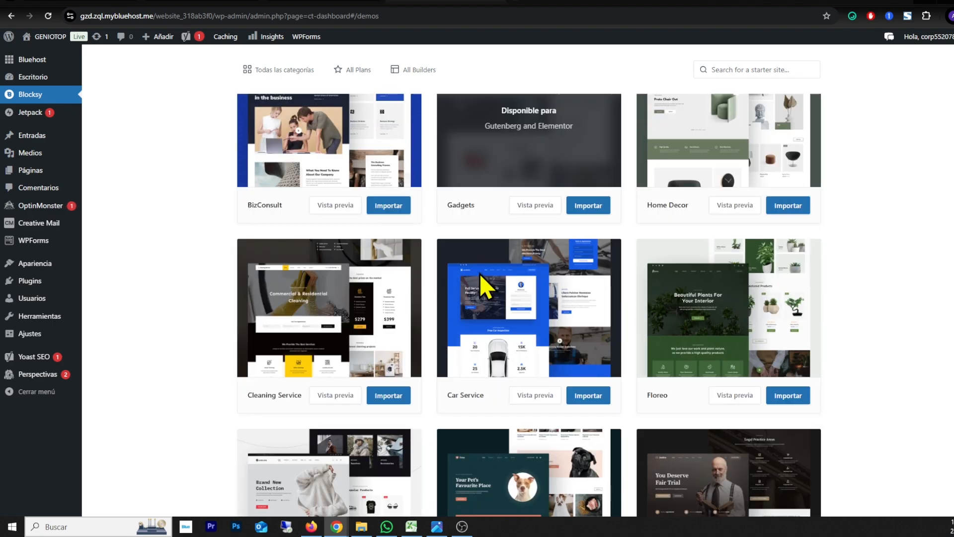
scroll(548, 276, down, 18)
scroll(751, 309, down, 7)
scroll(750, 308, up, 20)
scroll(625, 330, up, 8)
scroll(308, 224, down, 4)
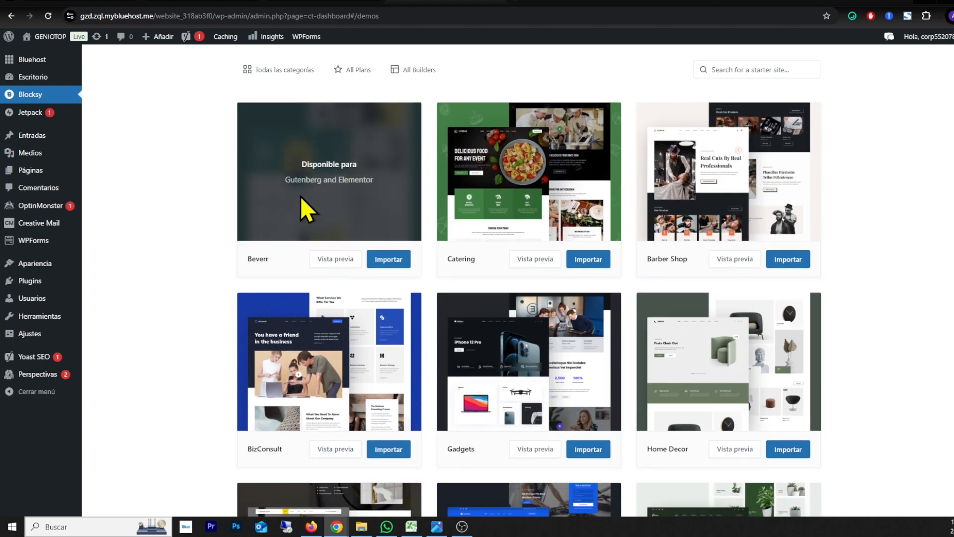
Import the Beverr starter site with the child theme, the Gutenberg page builder and its required plugins
click(389, 260)
click(602, 276)
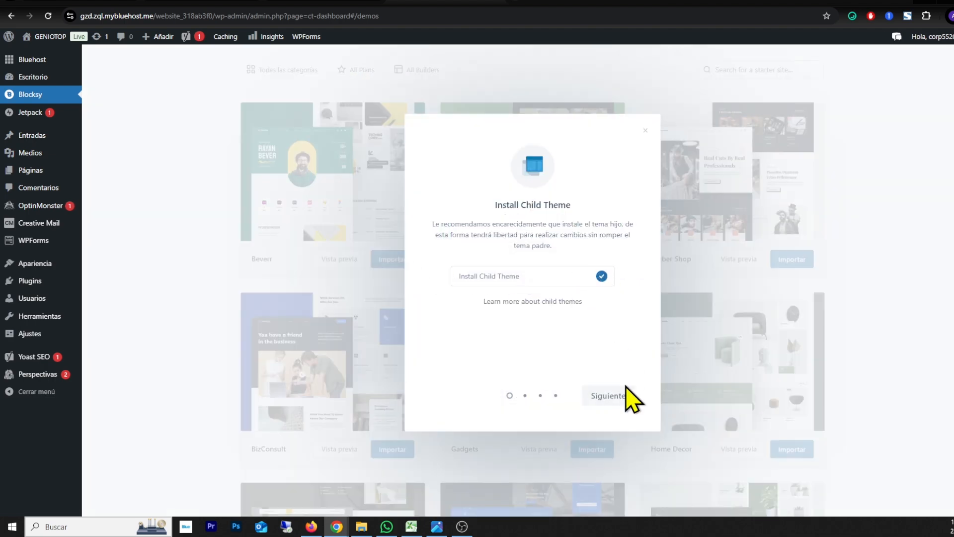
click(612, 393)
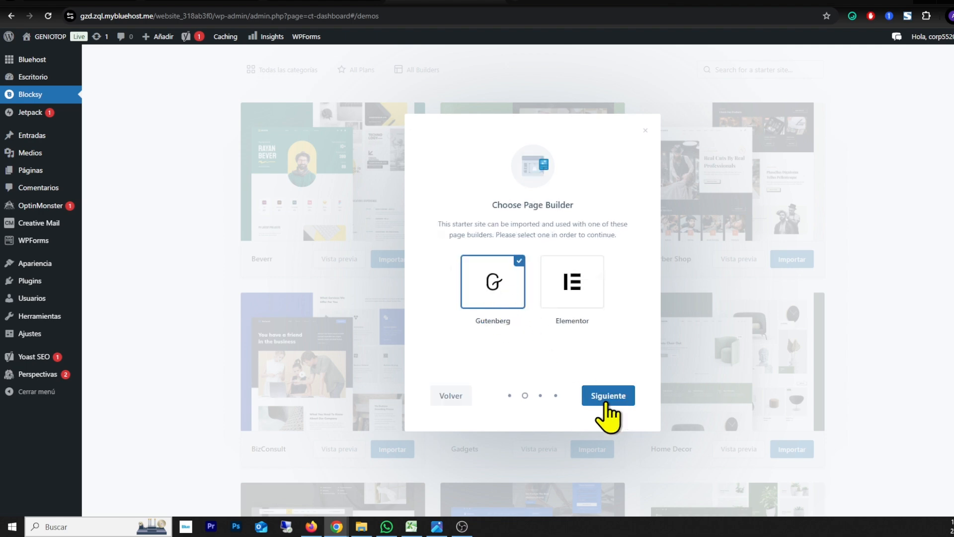
click(614, 398)
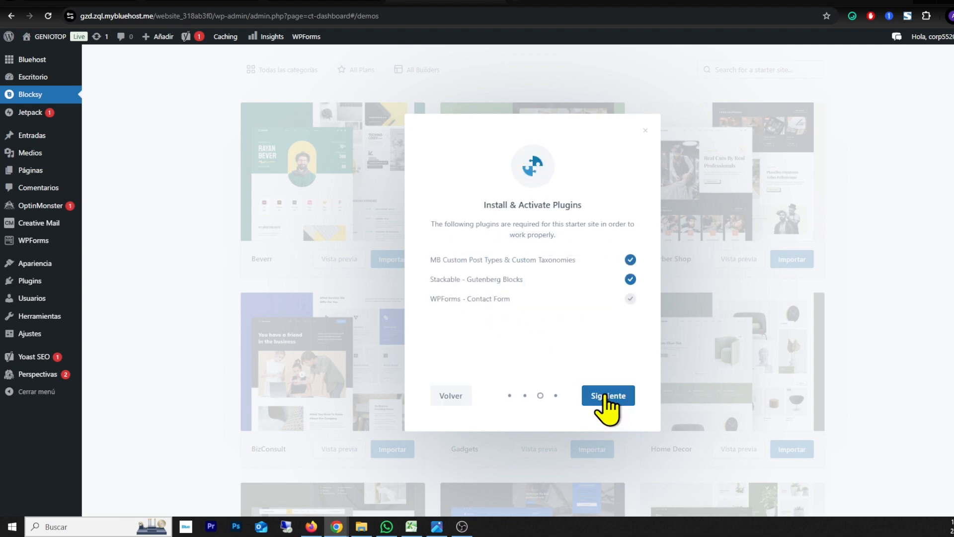
click(607, 395)
click(605, 394)
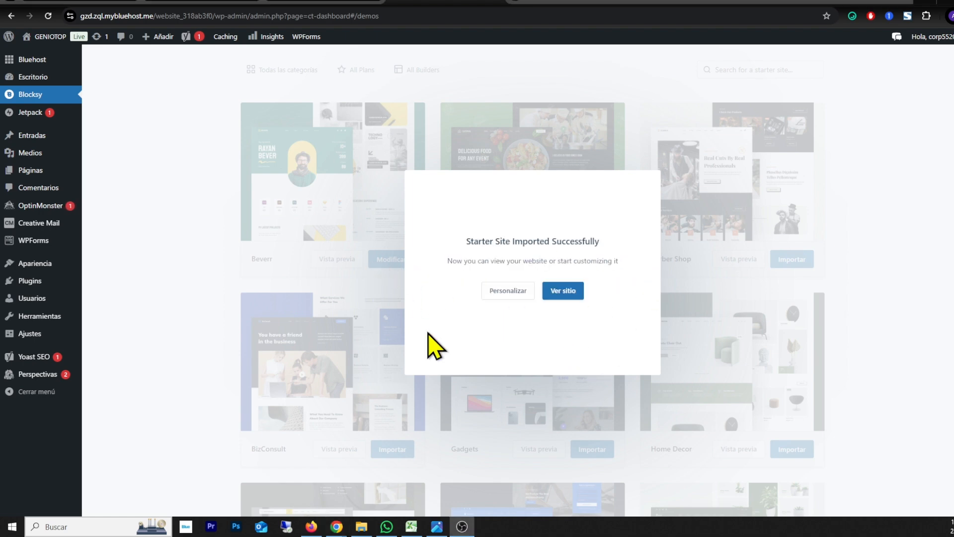
View the imported site's front page from the hero section down to the footer
click(558, 293)
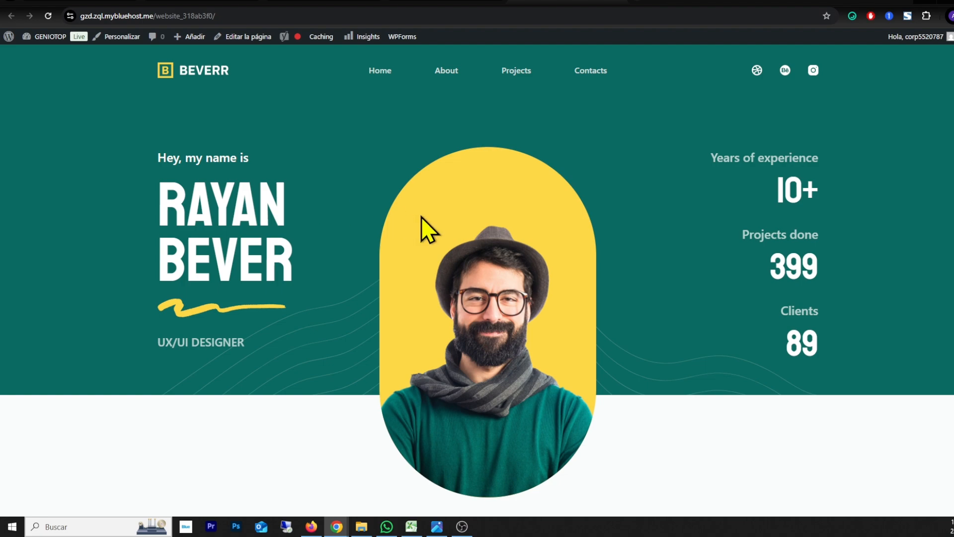
scroll(388, 271, down, 20)
scroll(364, 279, down, 10)
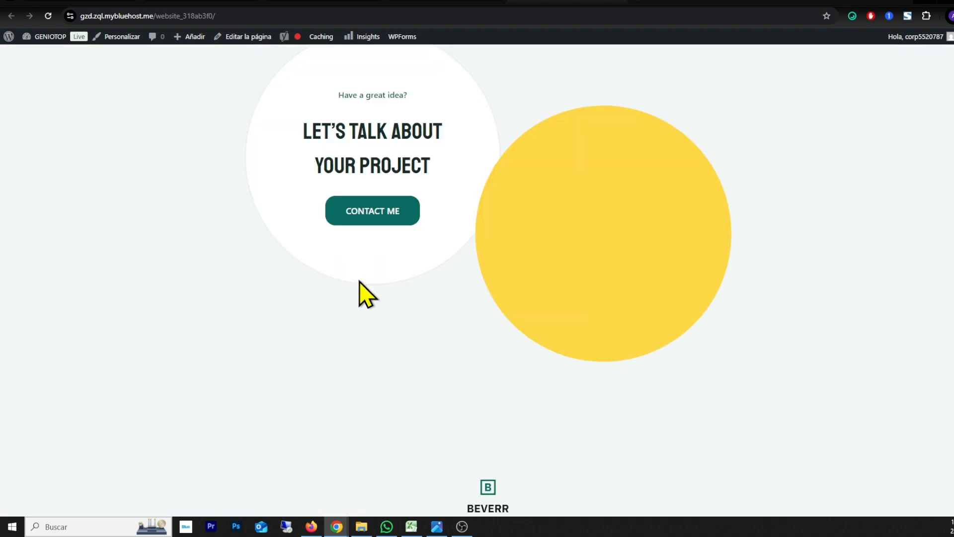
scroll(360, 286, up, 20)
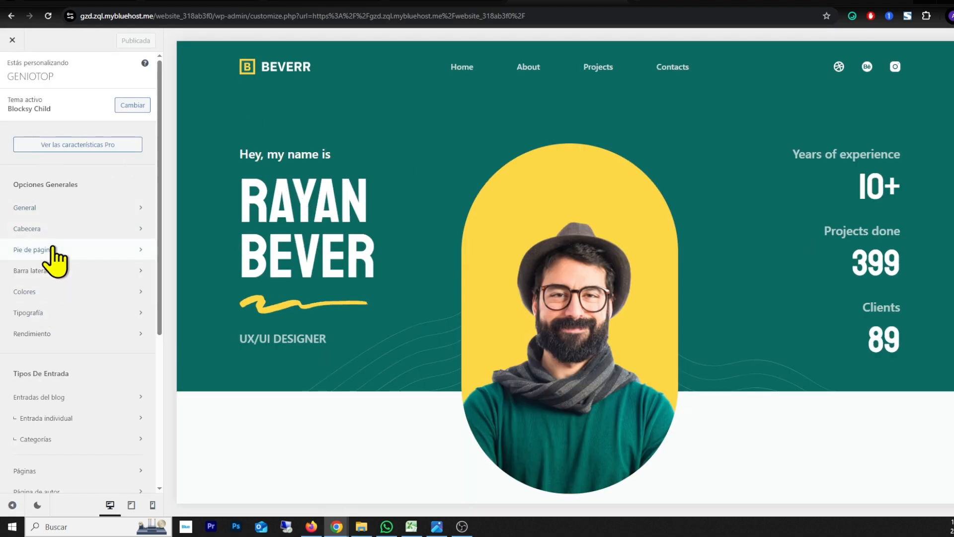
Apply the Paleta #1 preset to the global color palette and check it in the page preview
click(28, 293)
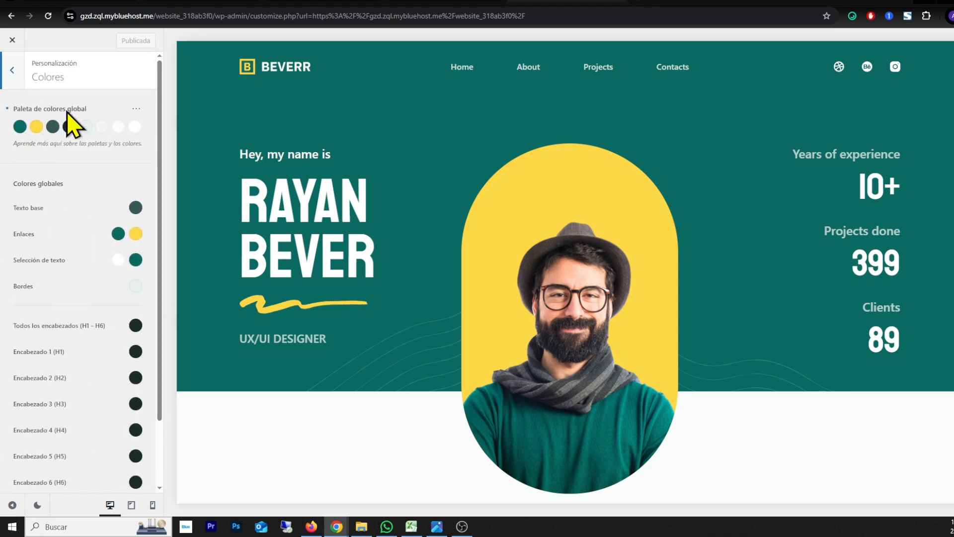
click(138, 109)
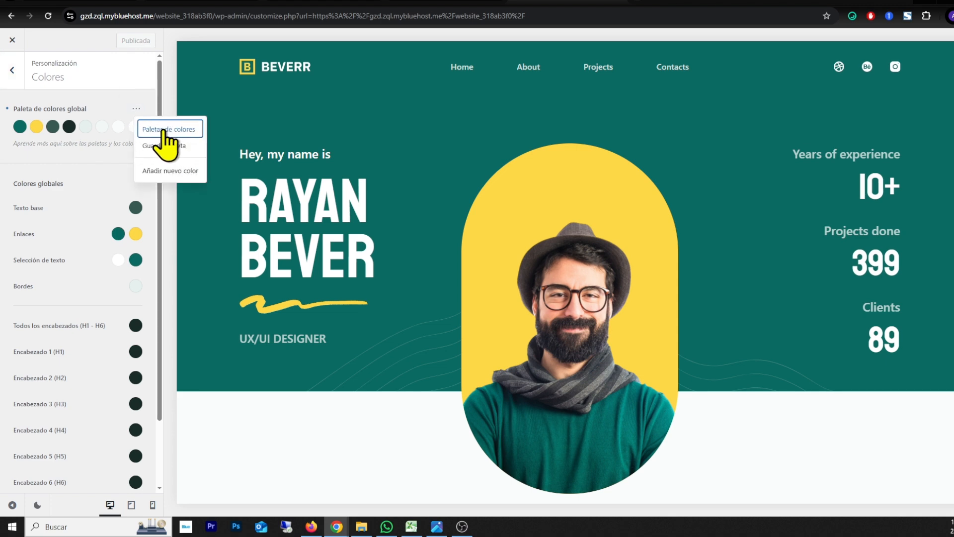
click(164, 131)
drag(678, 196, 642, 172)
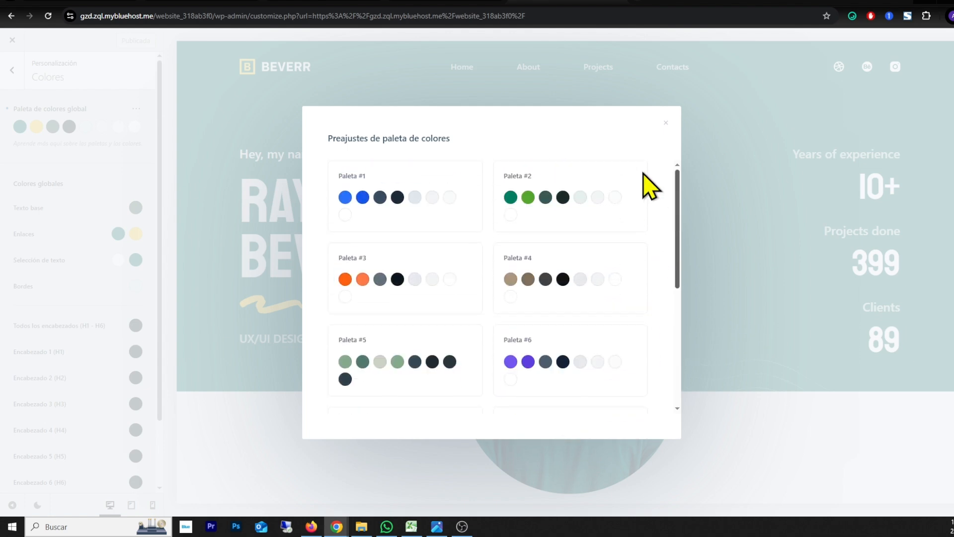
click(377, 219)
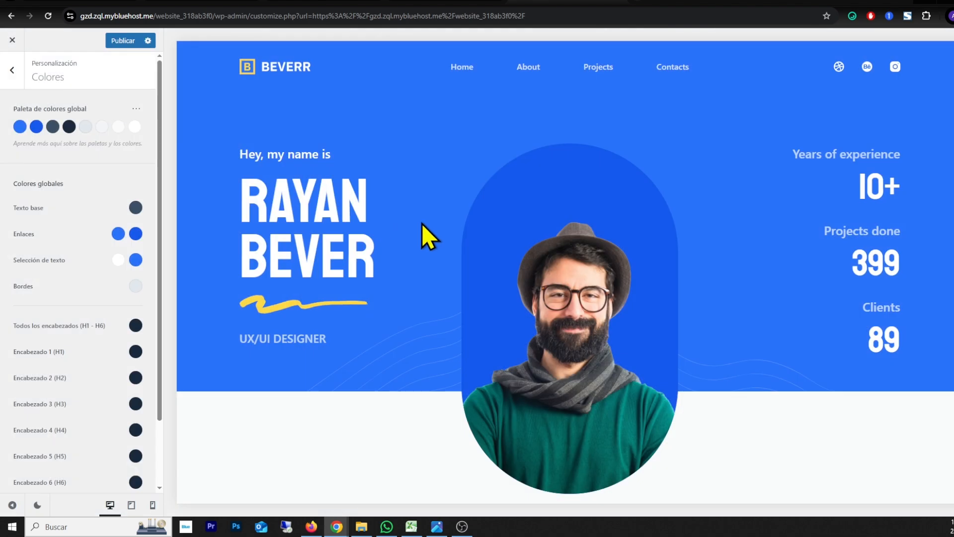
scroll(344, 227, down, 20)
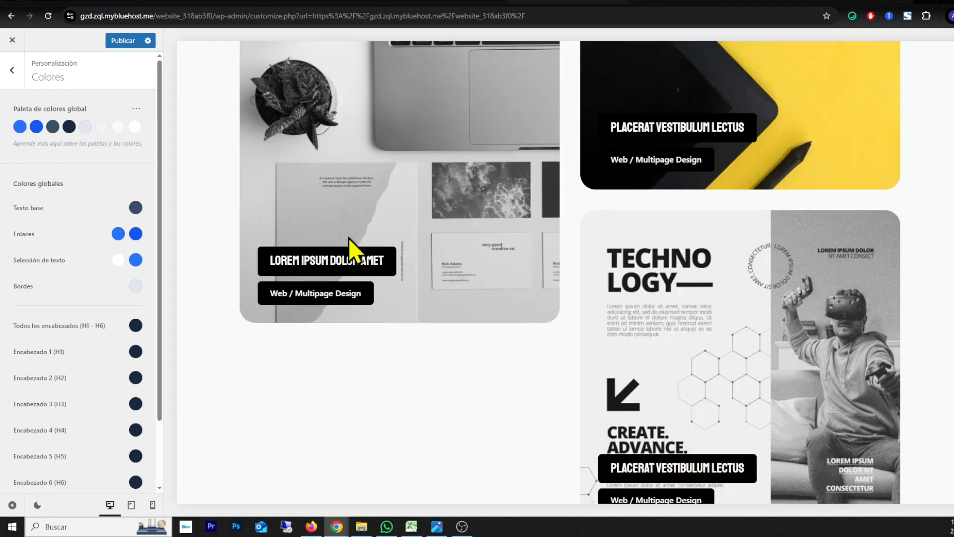
scroll(358, 286, up, 15)
scroll(350, 273, up, 10)
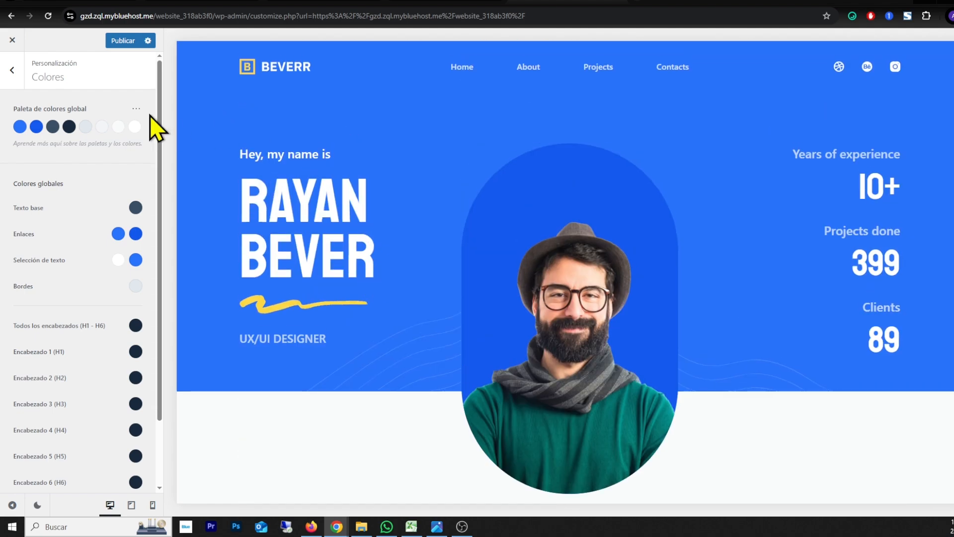
Apply the Paleta #6 preset to the global color palette and publish the change
click(136, 109)
click(162, 126)
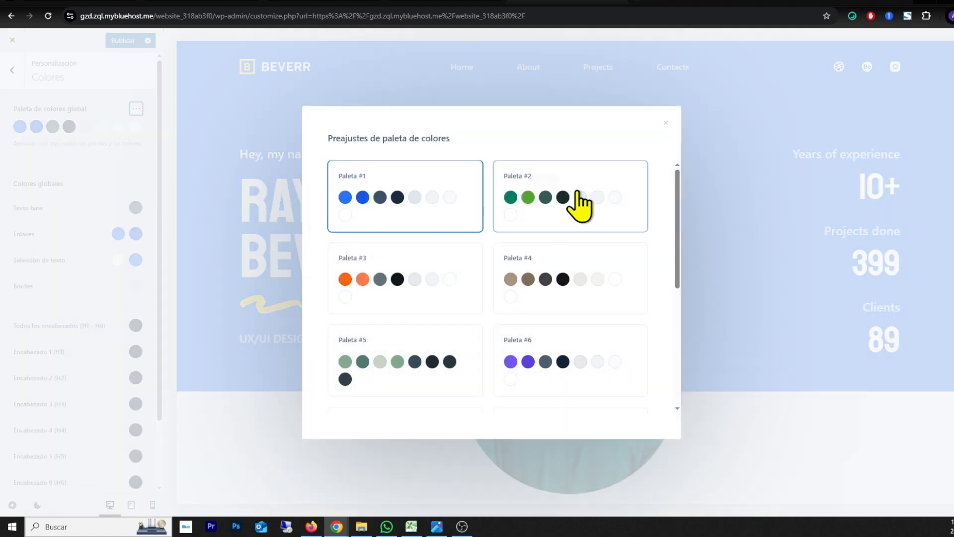
scroll(686, 196, down, 3)
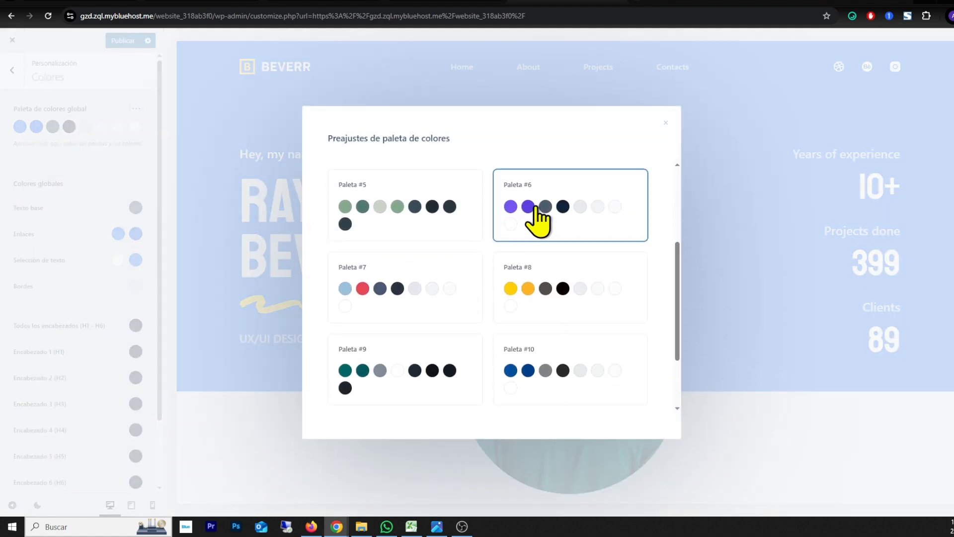
click(539, 218)
scroll(423, 273, down, 5)
scroll(408, 281, up, 5)
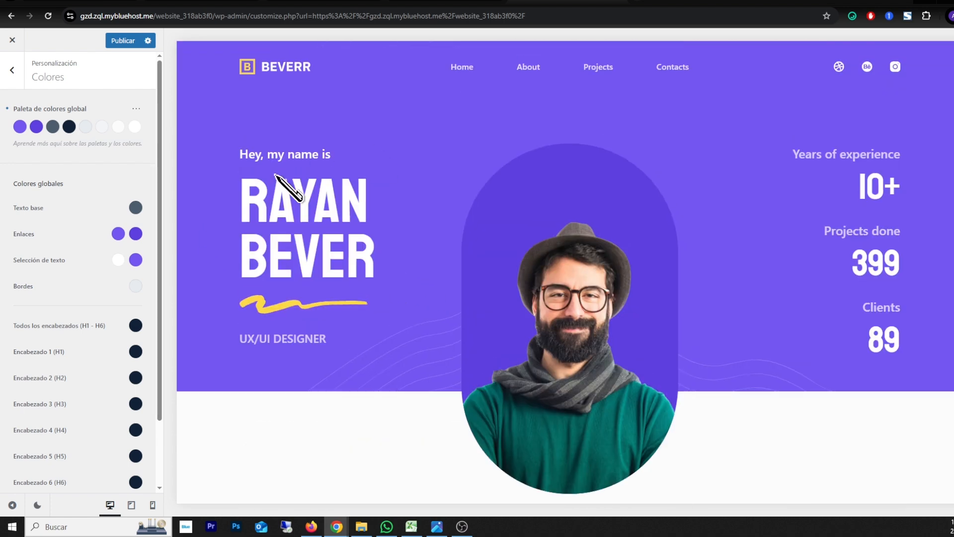
click(123, 41)
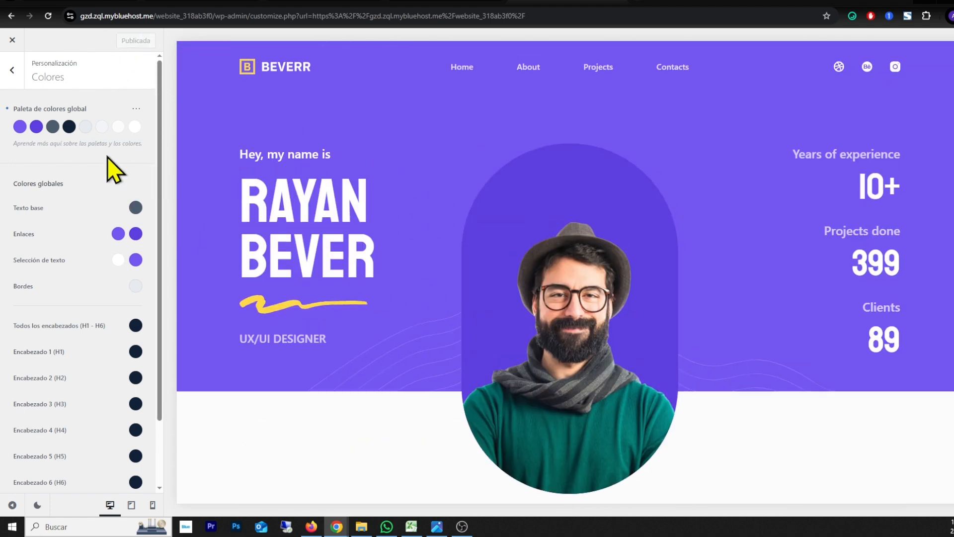
Look over the theme's General customization options and return to the main customizer options
click(12, 79)
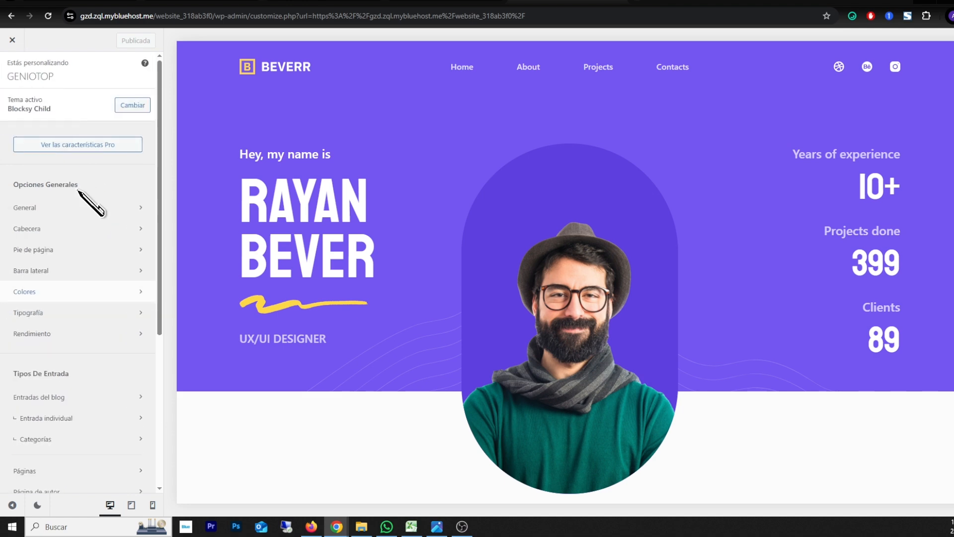
click(25, 208)
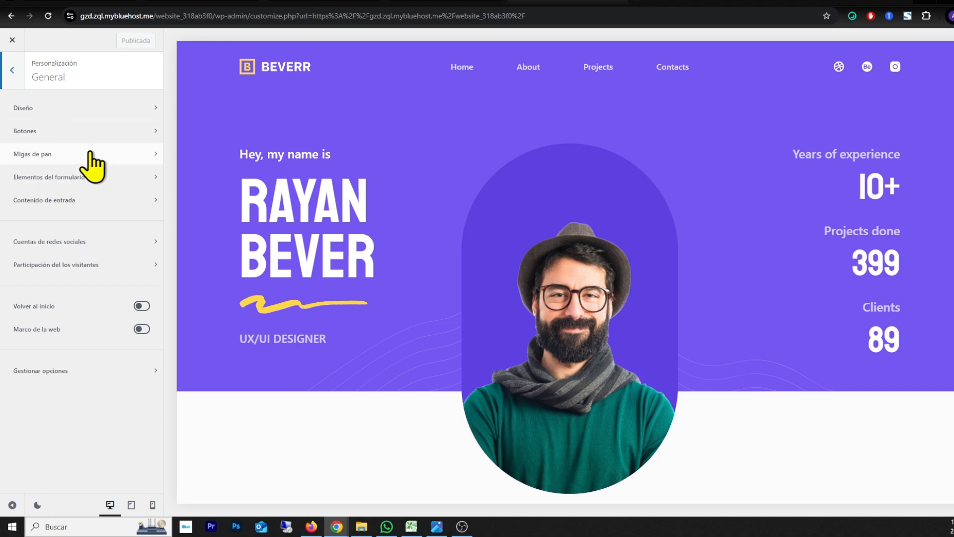
click(13, 72)
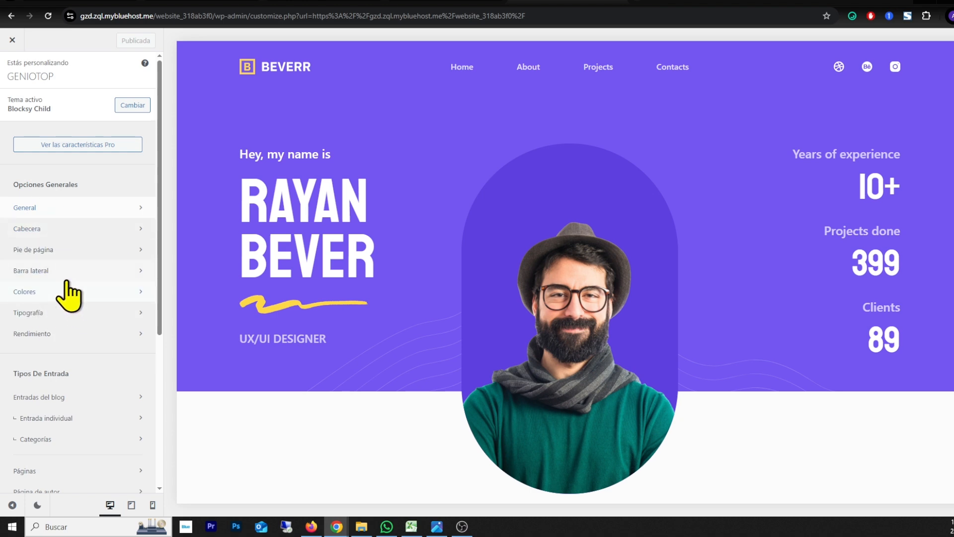
Replace the header logo with the uploaded "pixel" image from the CURSO ANDRESWEB folder
click(324, 66)
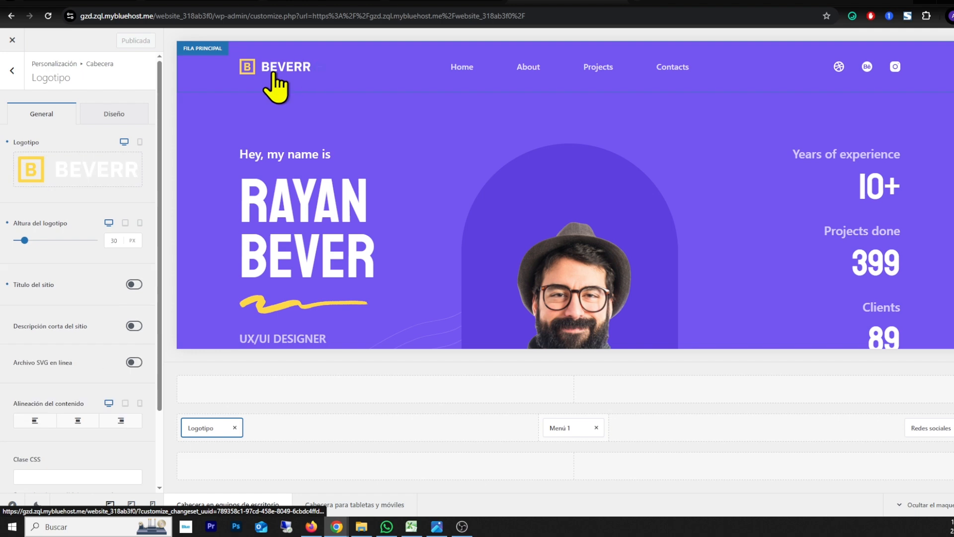
click(74, 169)
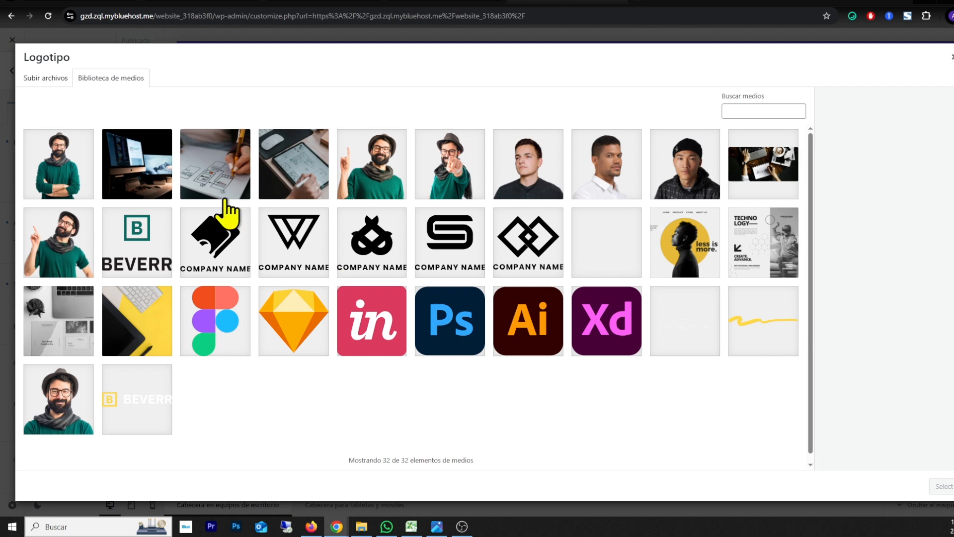
click(46, 95)
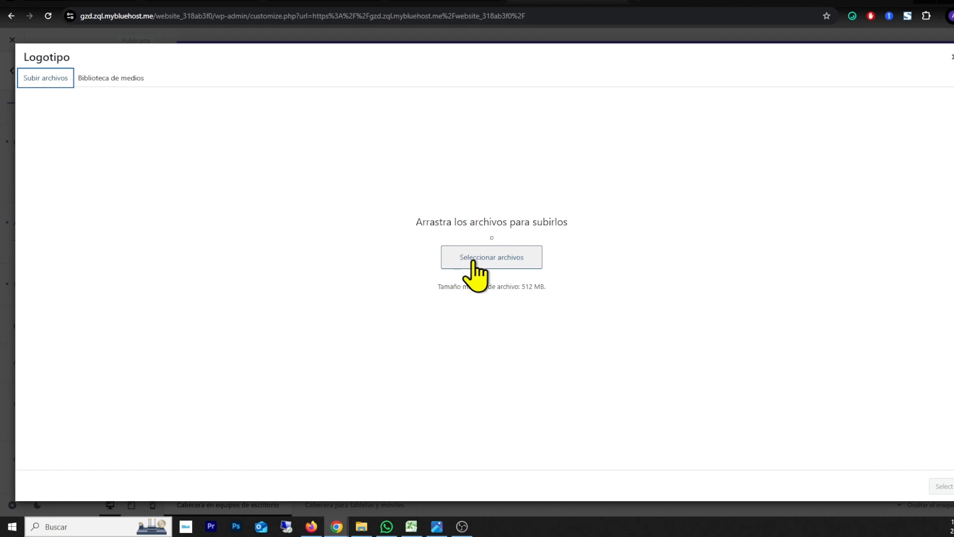
click(509, 258)
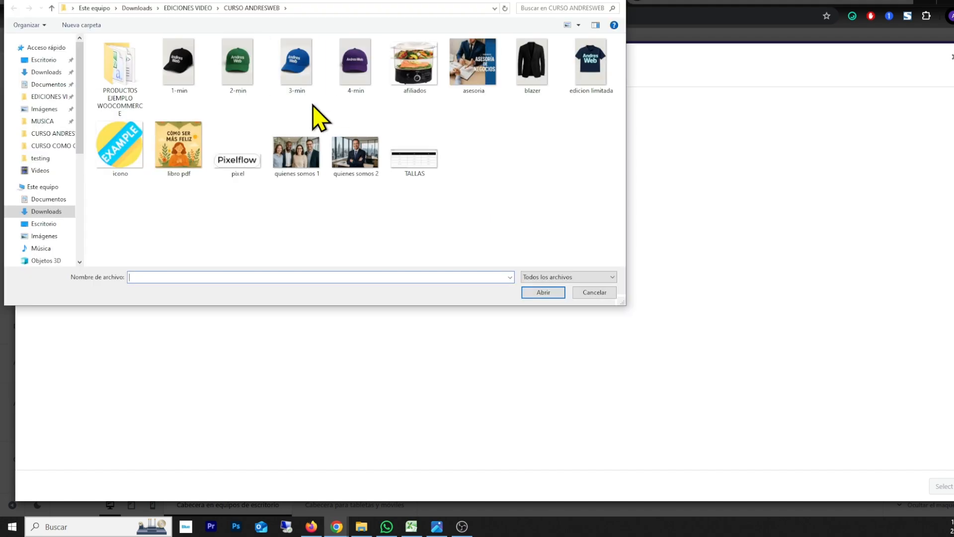
double_click(242, 159)
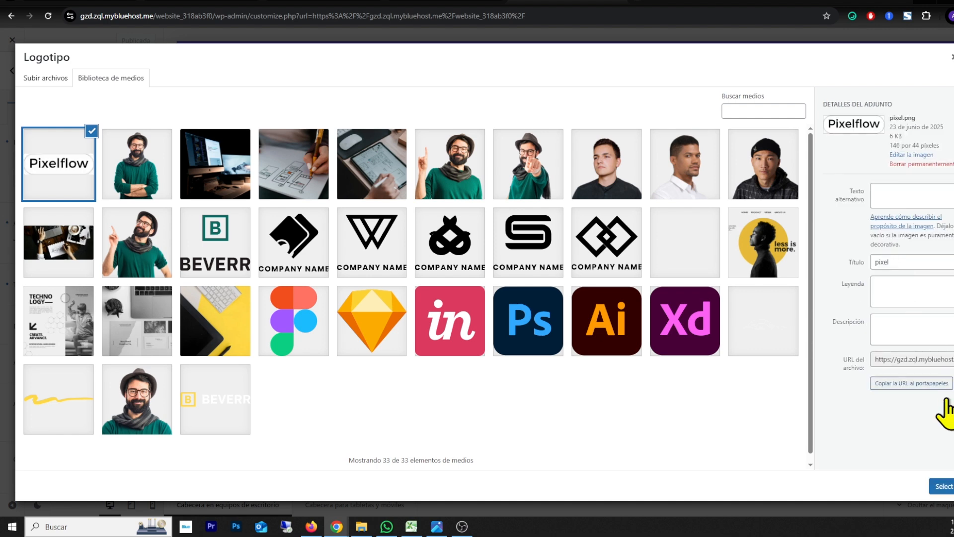
click(943, 486)
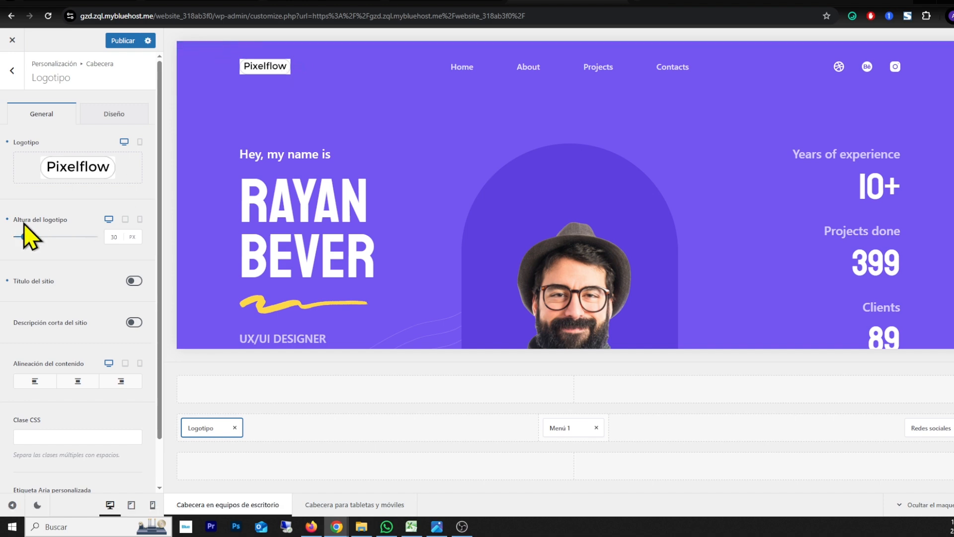
Set the header logo height to 54 px and publish the change
mouse_move(24, 237)
mouse_down()
mouse_move(40, 238)
mouse_move(28, 239)
mouse_up()
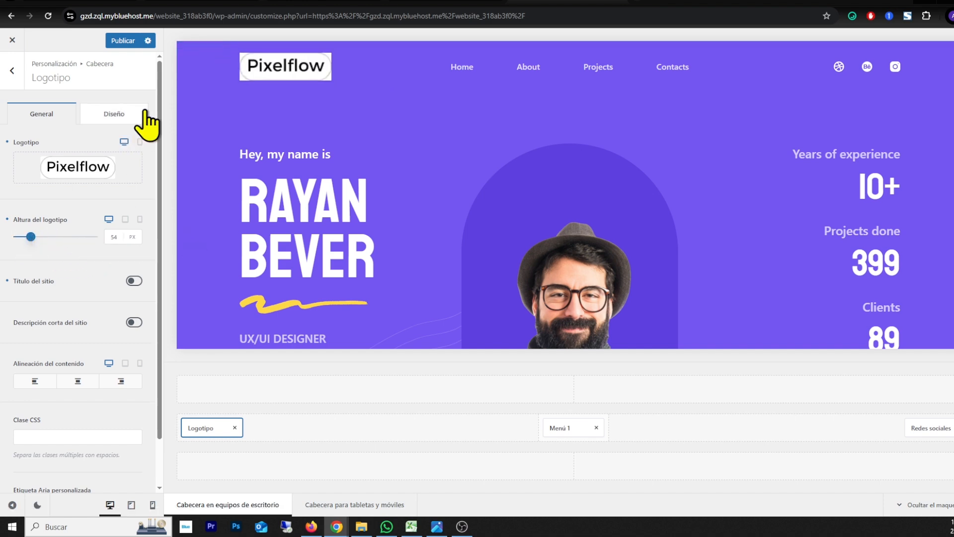
click(124, 43)
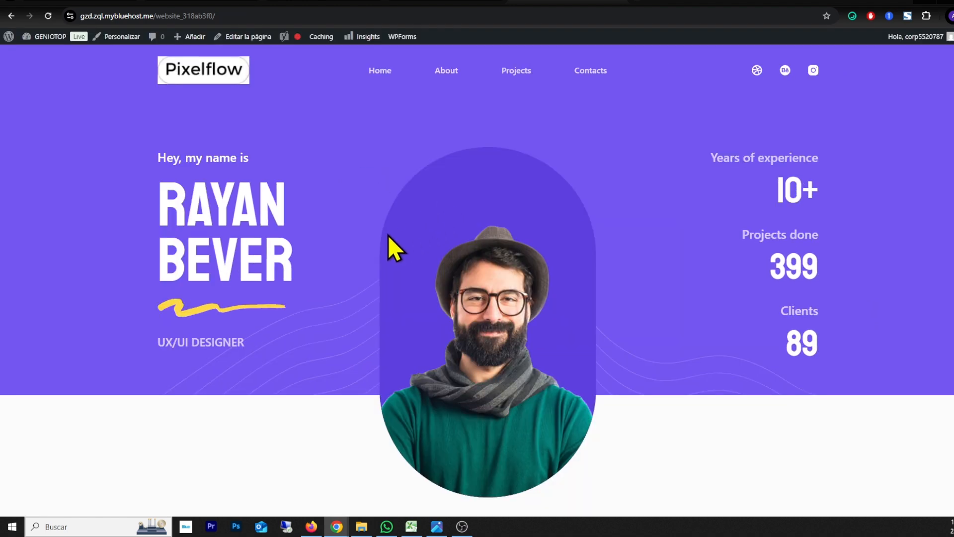
Review the updated front page on the live site, including the latest projects section
scroll(383, 249, down, 10)
scroll(381, 259, up, 10)
scroll(515, 254, down, 15)
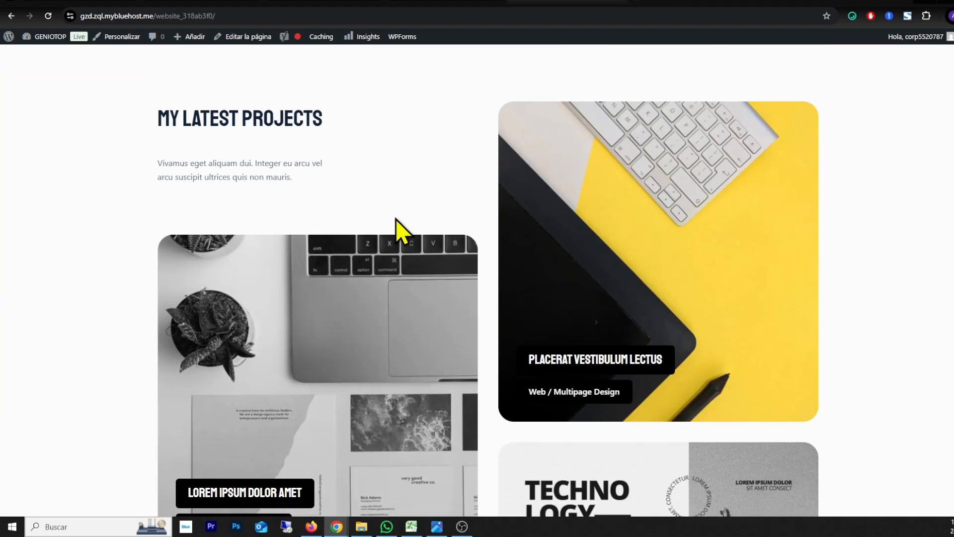
scroll(515, 254, up, 15)
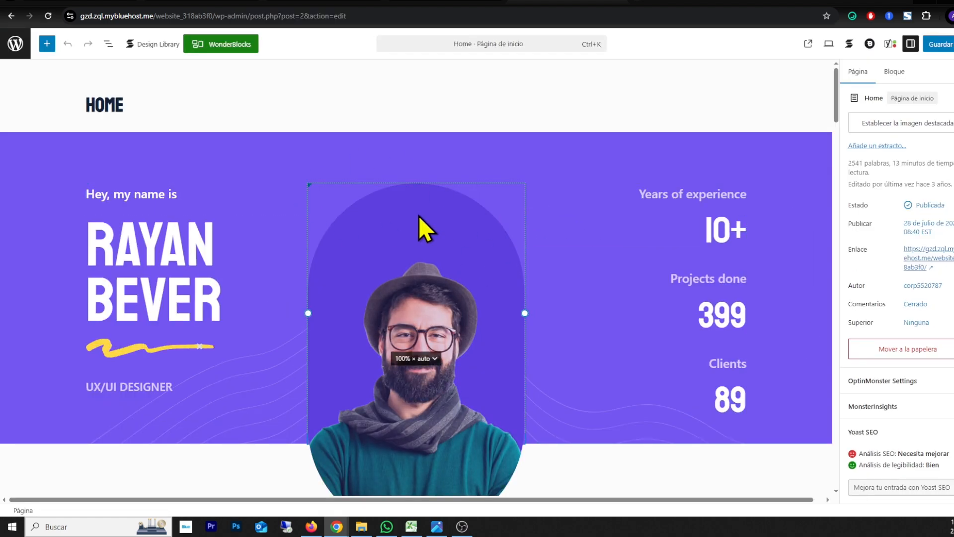
Replace the name in the hero section's large heading with the new first and last name, keeping the line break between them
scroll(404, 279, down, 2)
scroll(393, 275, up, 2)
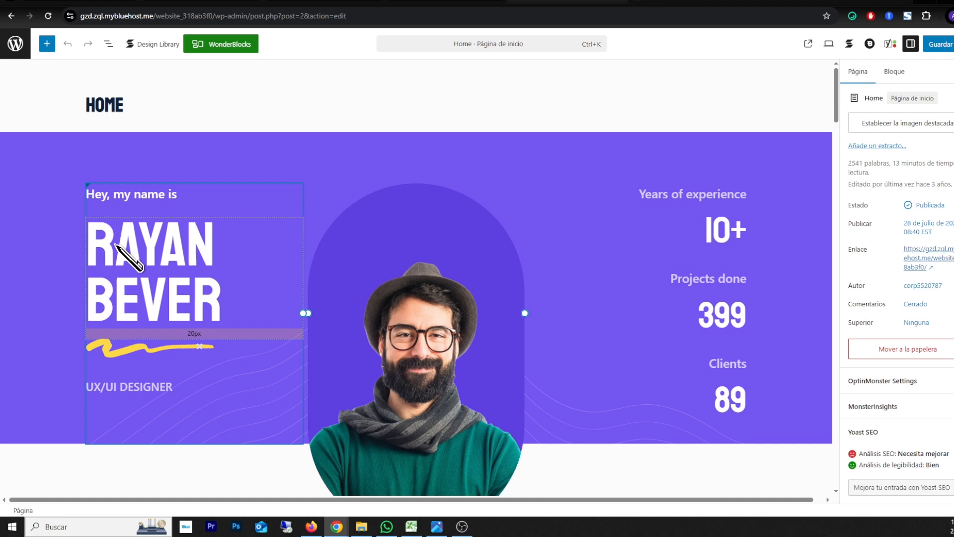
click(139, 256)
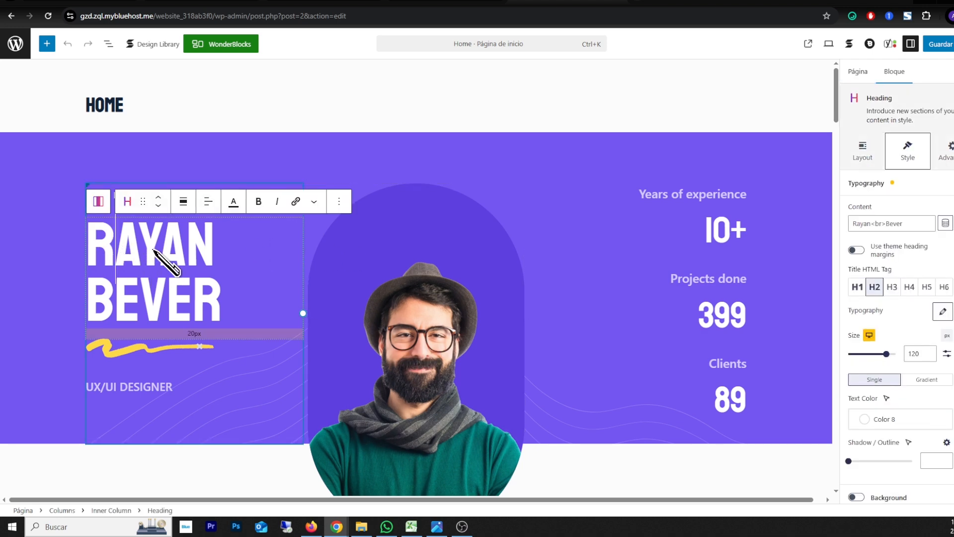
click(871, 225)
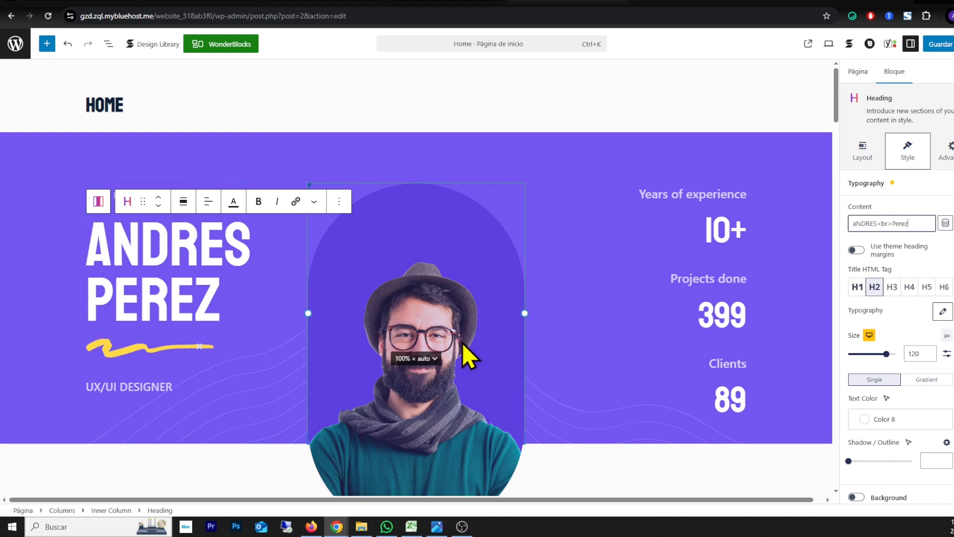
Replace the hero portrait with the media library photo of the man in the hat pointing at the camera
scroll(550, 305, down, 3)
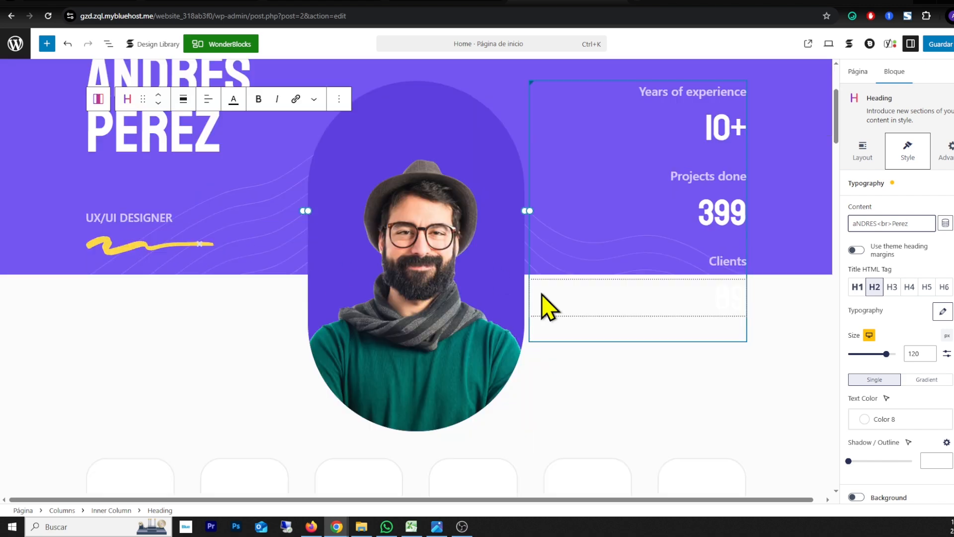
scroll(448, 313, up, 3)
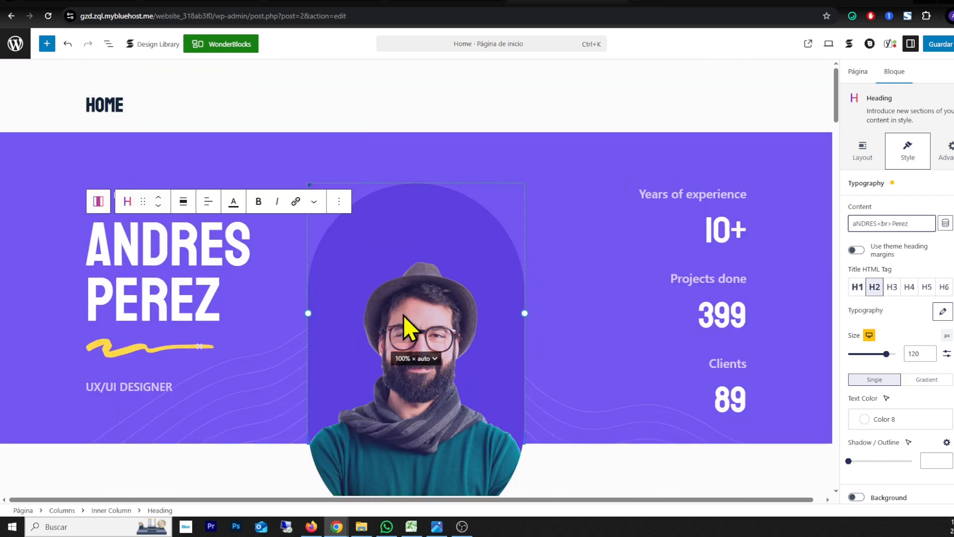
click(431, 314)
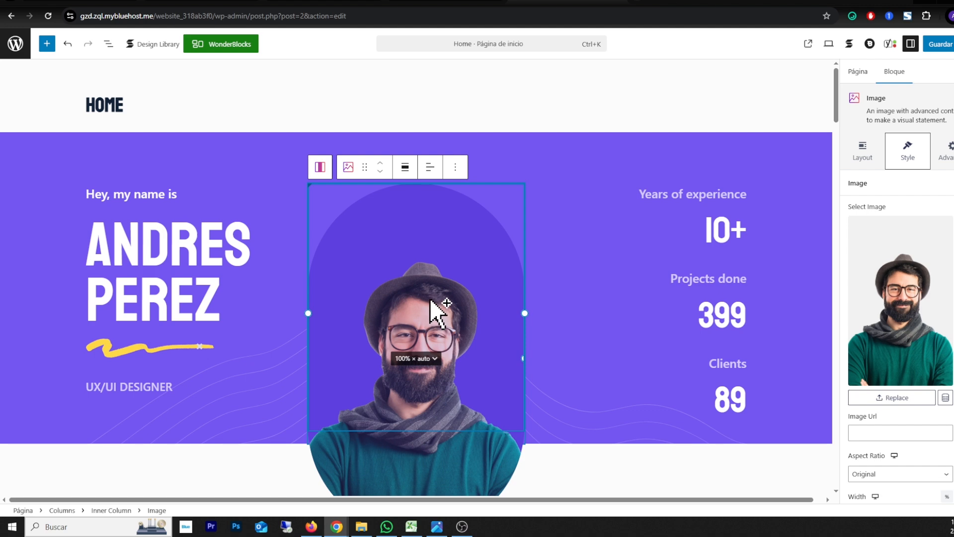
click(894, 398)
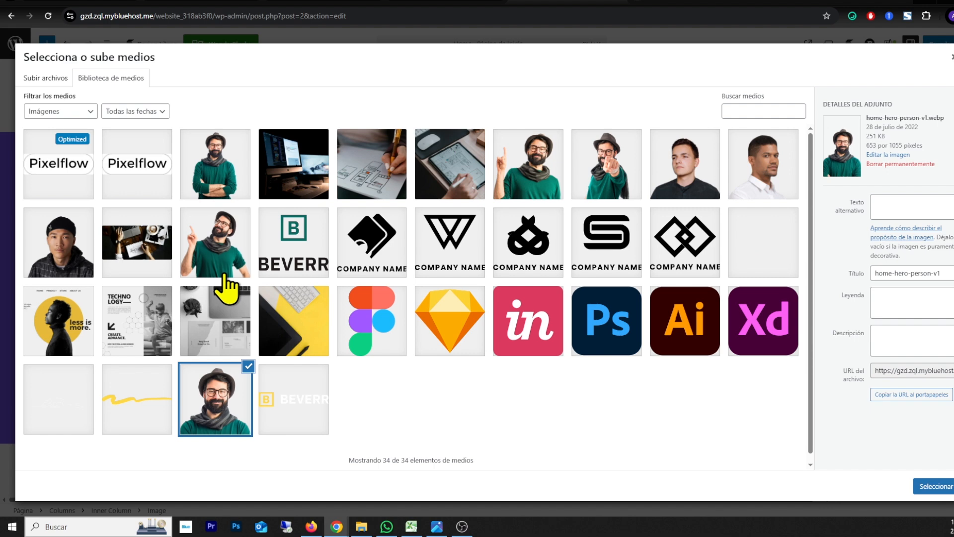
click(605, 165)
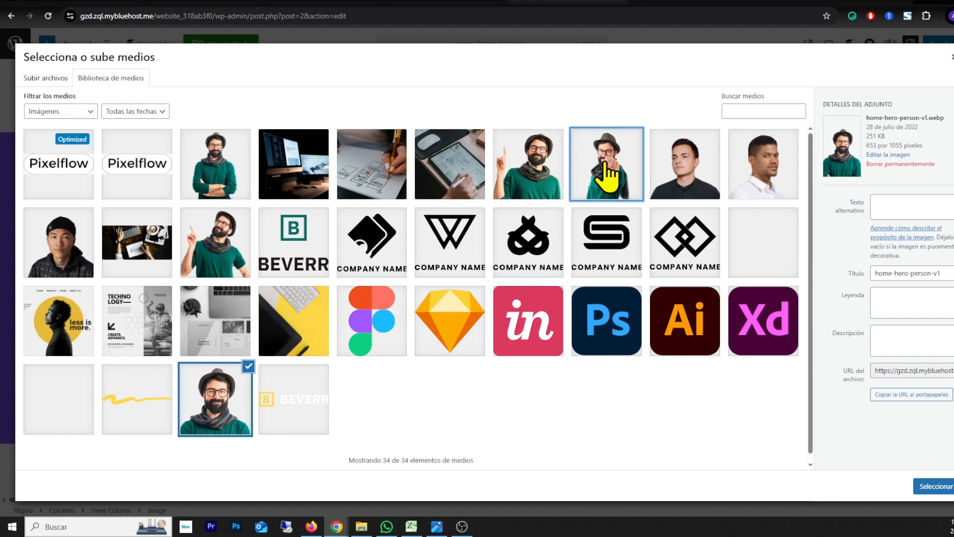
click(932, 486)
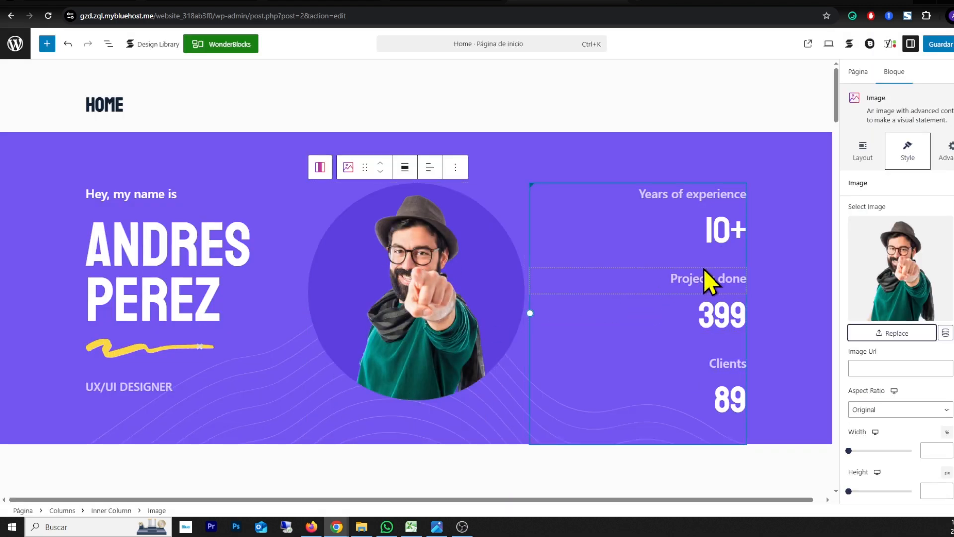
Check the remaining sections of the home page in the editor and save the page
scroll(699, 280, down, 10)
scroll(402, 295, up, 8)
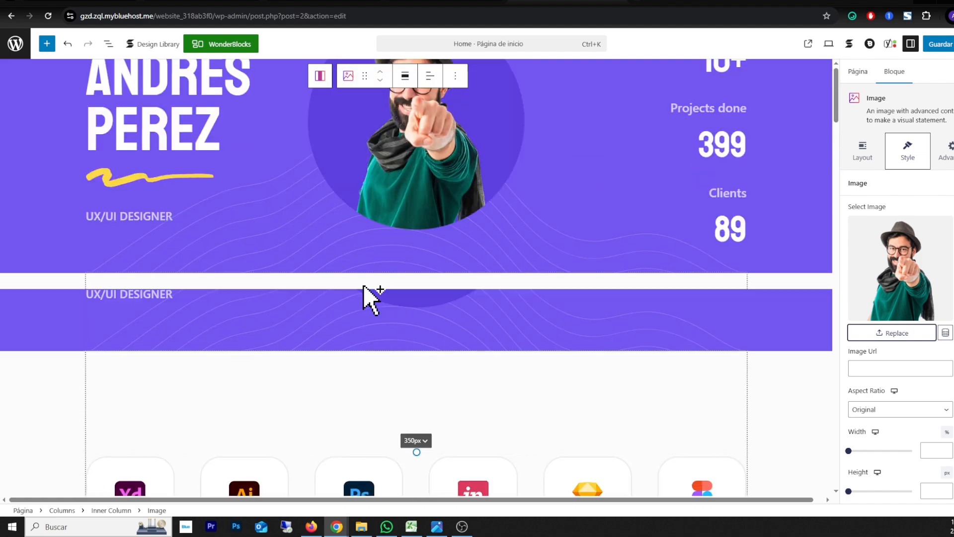
scroll(348, 292, down, 10)
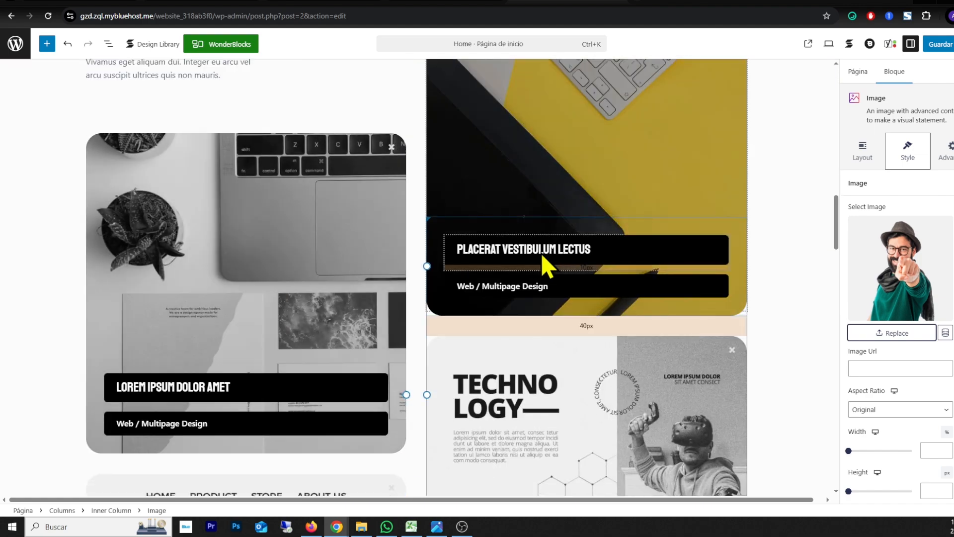
scroll(334, 316, down, 20)
scroll(336, 333, up, 20)
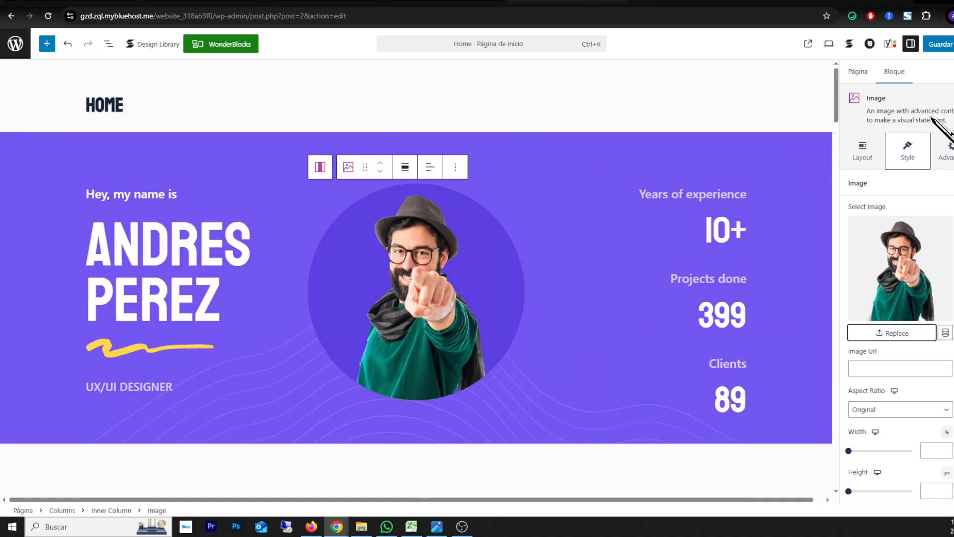
click(937, 45)
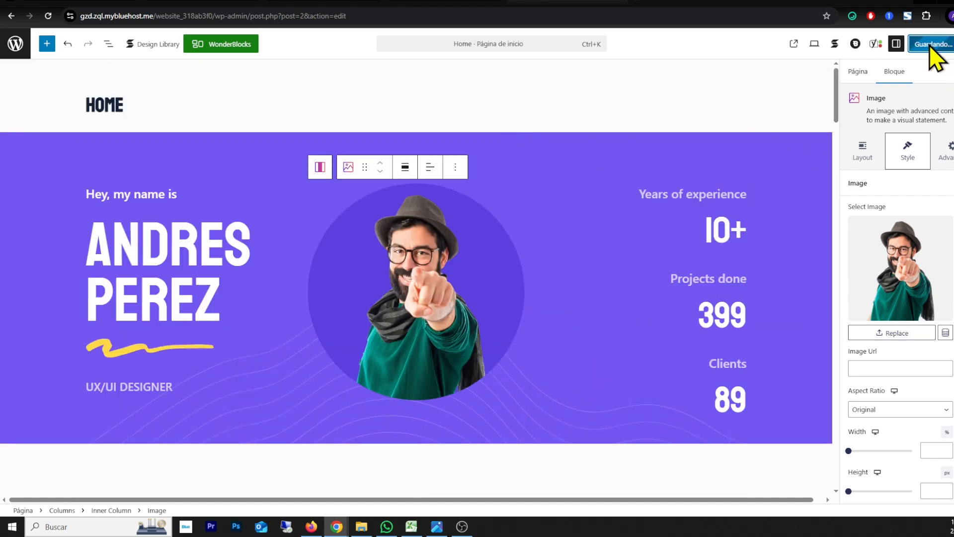
Leave the page editor and review the updated home page on the live site
click(15, 42)
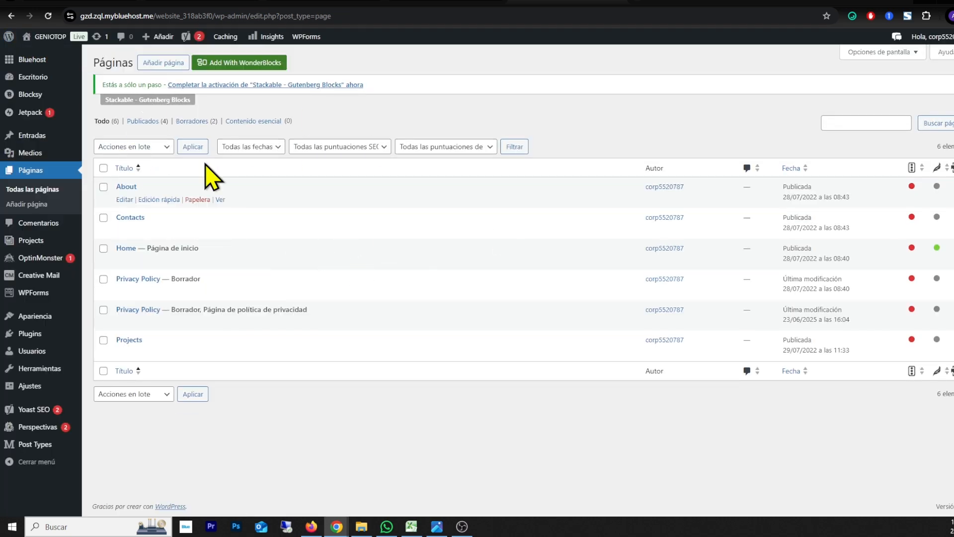
mouse_move(55, 39)
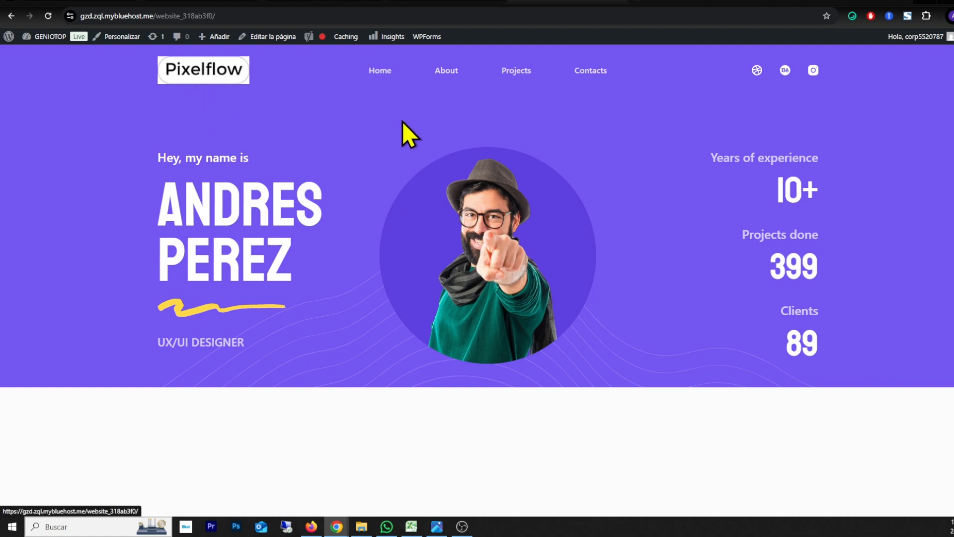
scroll(448, 233, down, 20)
scroll(435, 241, up, 20)
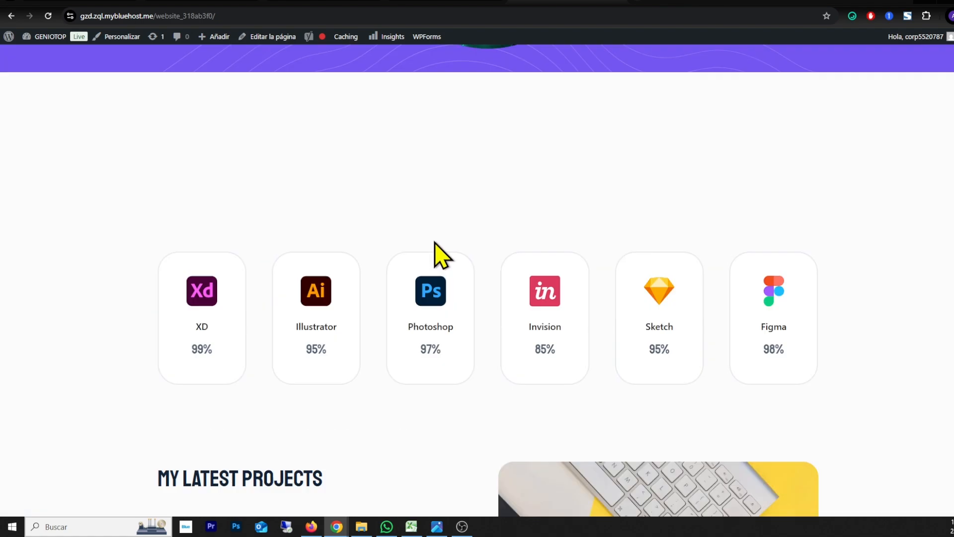